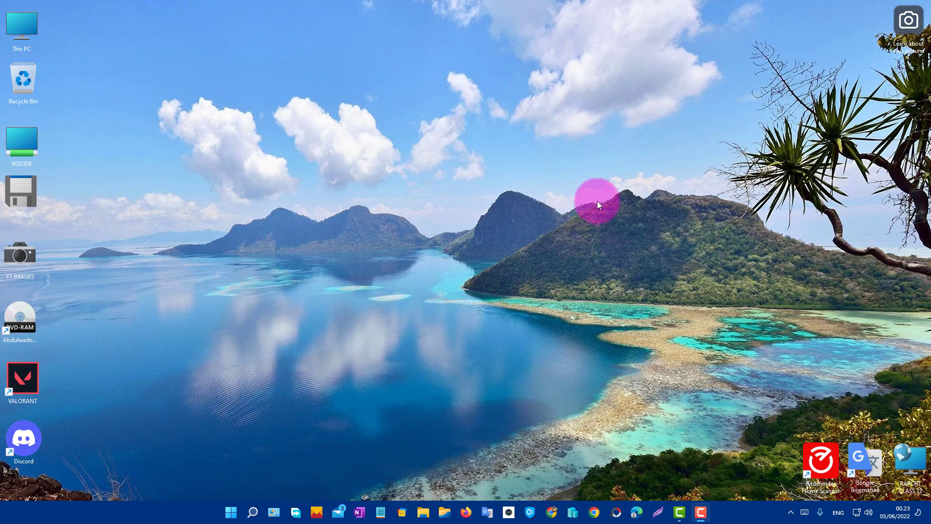
{"action": "key", "text": "Print"}
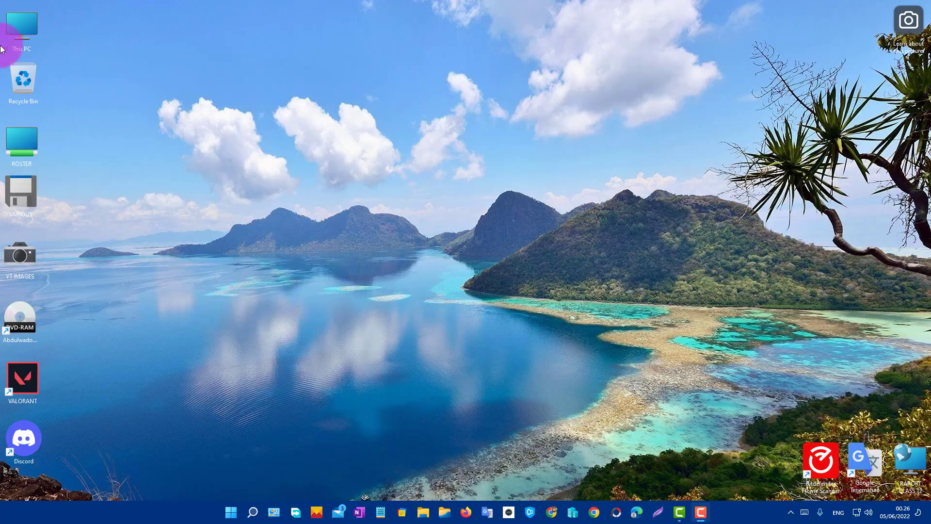
{"action": "double_click", "coordinate": [21, 27]}
{"action": "left_click", "coordinate": [919, 7]}
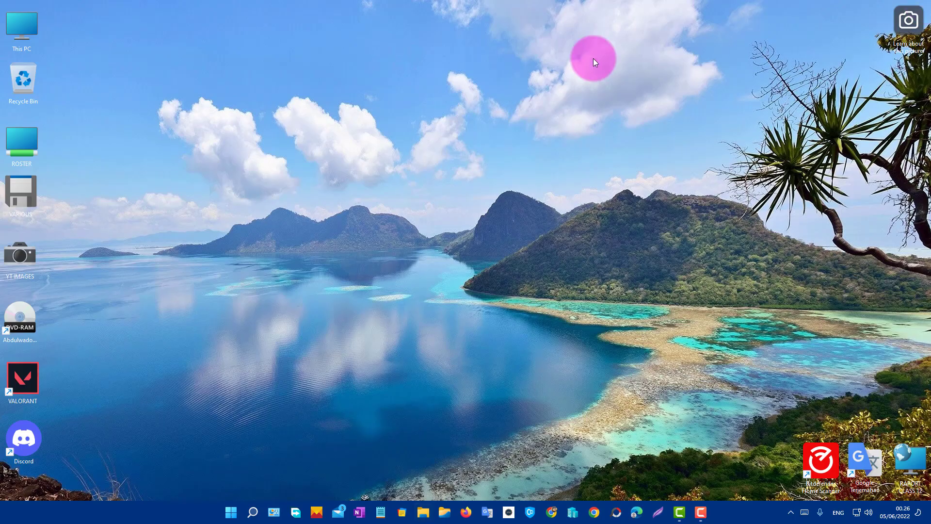
Open This PC and accept the advanced folder view options with "Show hidden files, folders, and drives" enabled.
{"action": "double_click", "coordinate": [22, 27]}
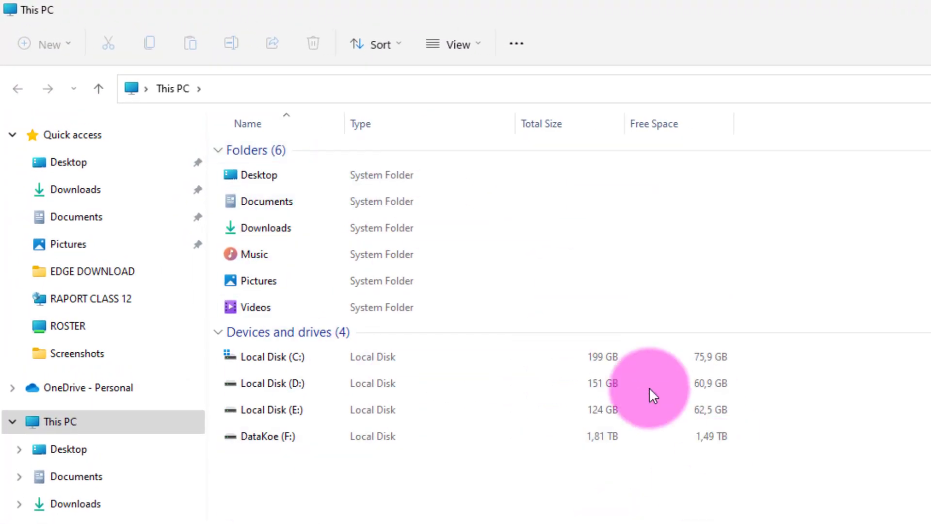
{"action": "left_click", "coordinate": [517, 45]}
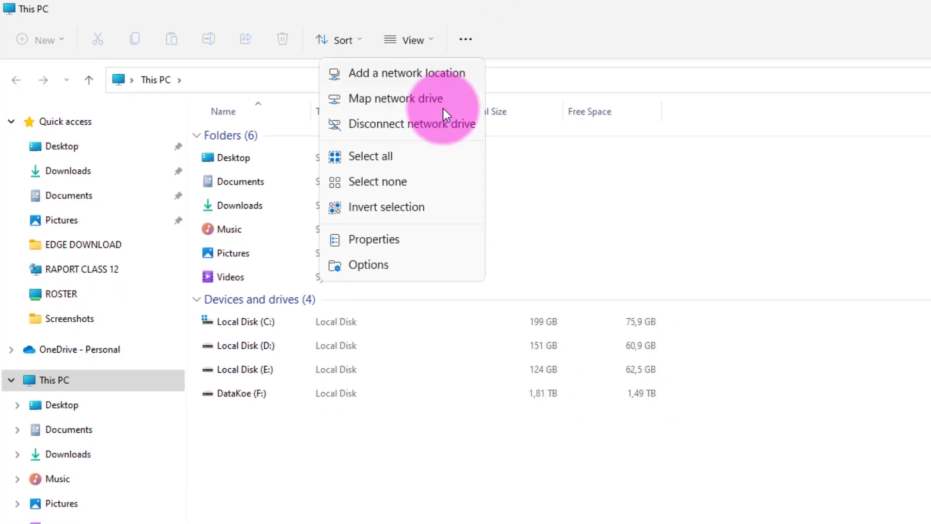
{"action": "left_click", "coordinate": [398, 268]}
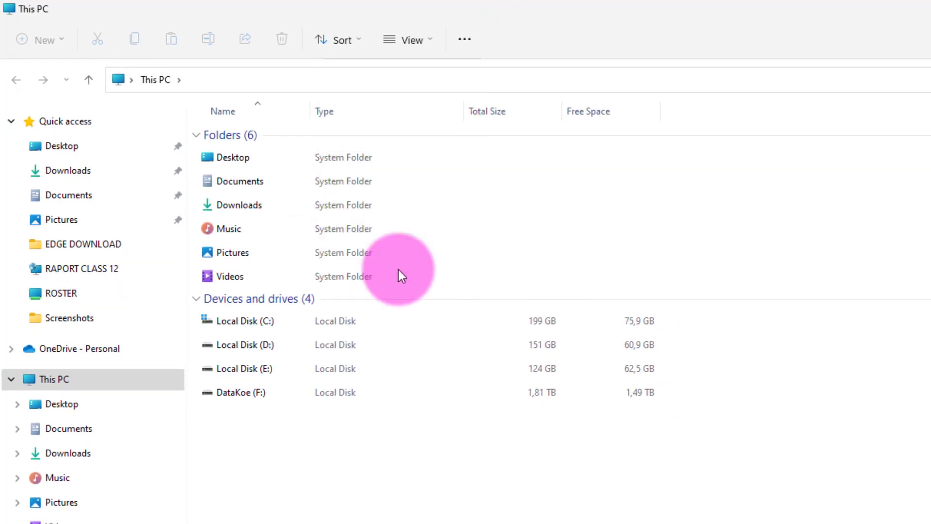
{"action": "left_click_drag", "start_coordinate": [144, 125], "coordinate": [731, 122]}
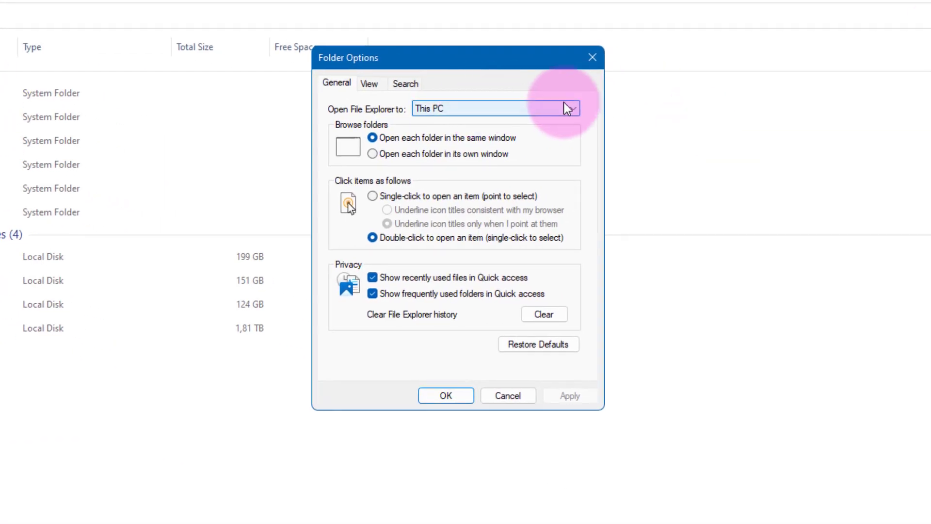
{"action": "left_click", "coordinate": [370, 83]}
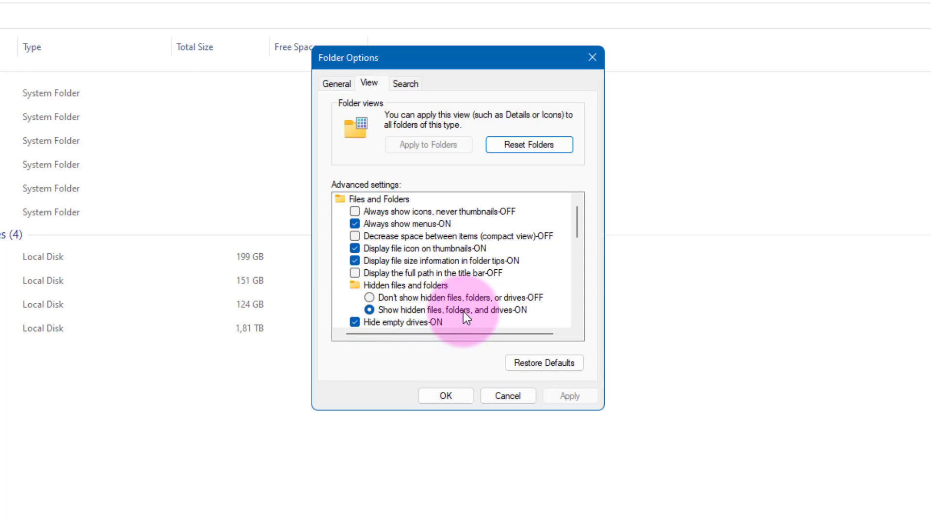
{"action": "left_click", "coordinate": [450, 395]}
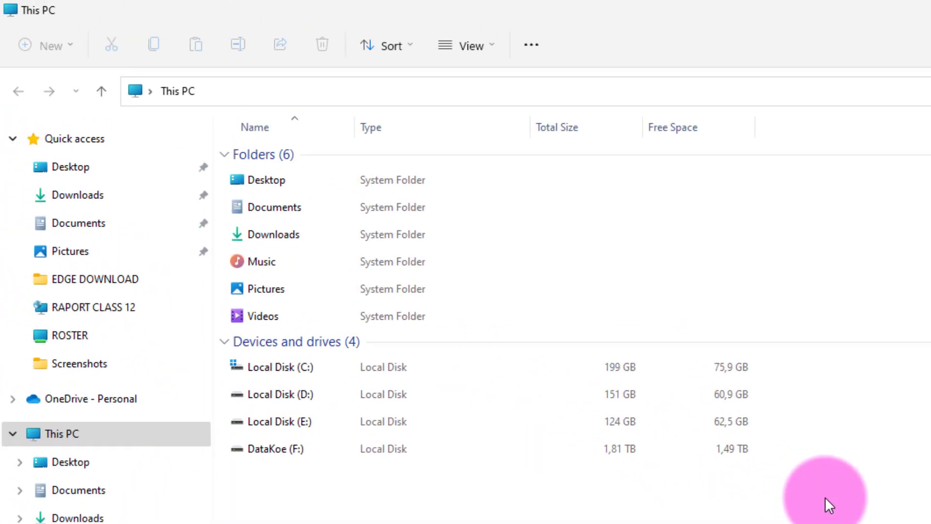
Open the user's profile folder inside Users on Local Disk (C:).
{"action": "double_click", "coordinate": [300, 367]}
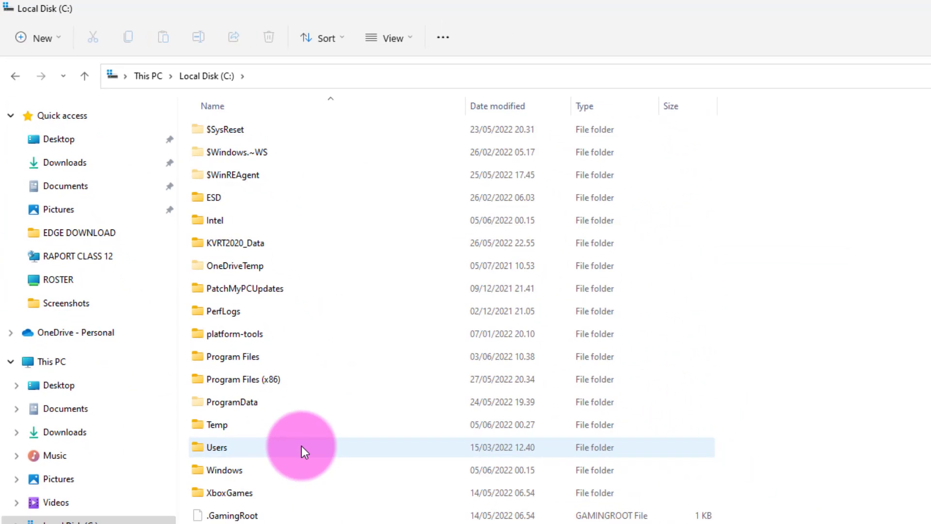
{"action": "double_click", "coordinate": [301, 443]}
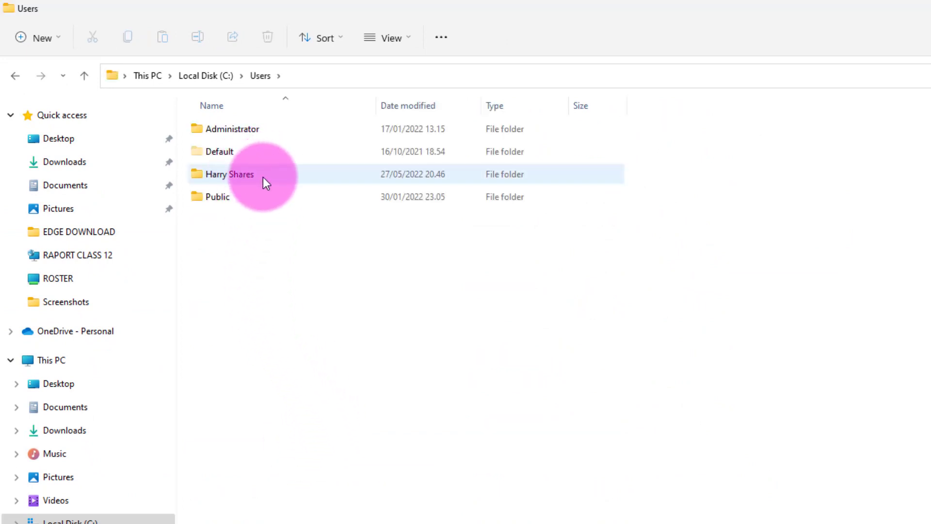
{"action": "mouse_move", "coordinate": [263, 178]}
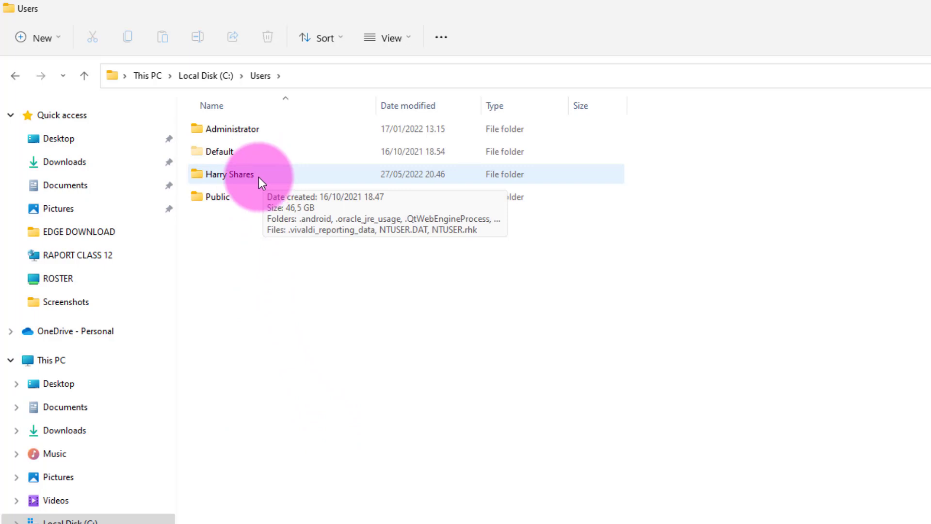
{"action": "left_click", "coordinate": [258, 177]}
{"action": "double_click", "coordinate": [258, 177]}
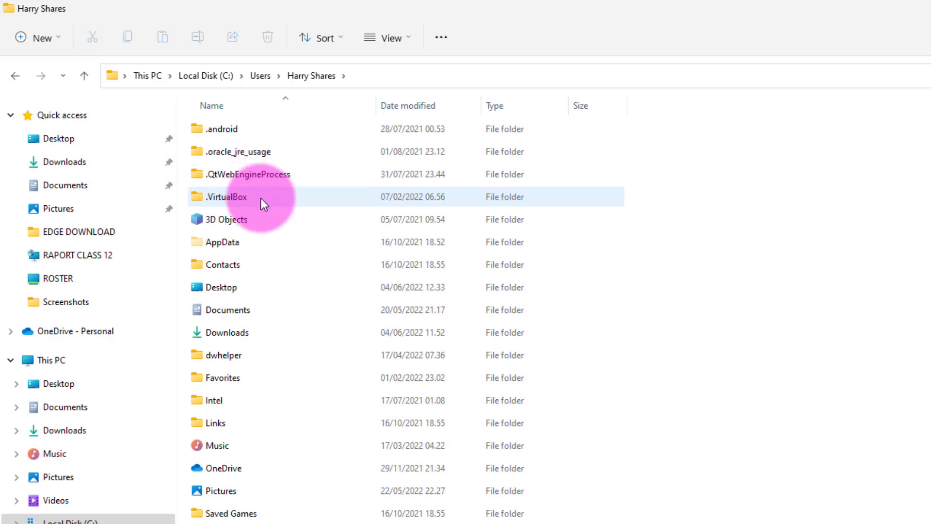
Go into the hidden AppData folder and open Local, then its Packages subfolder.
{"action": "mouse_move", "coordinate": [251, 246]}
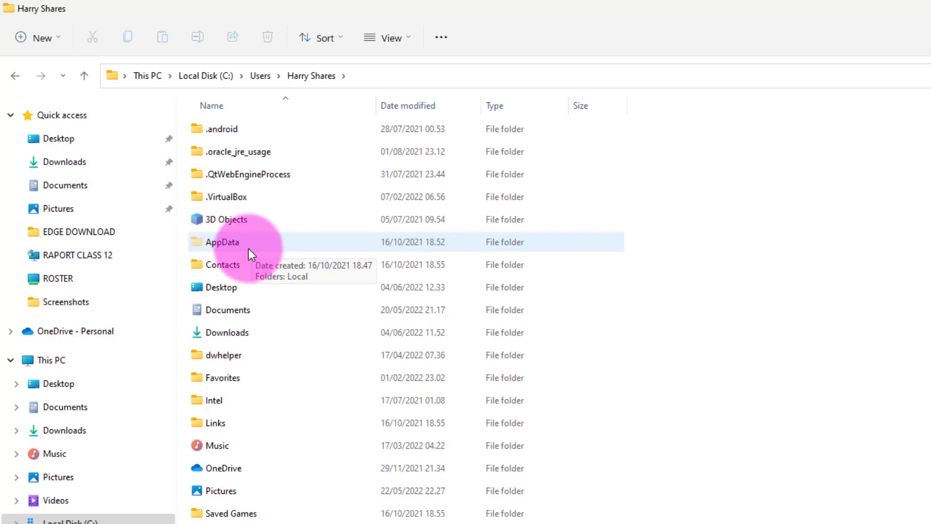
{"action": "double_click", "coordinate": [274, 250]}
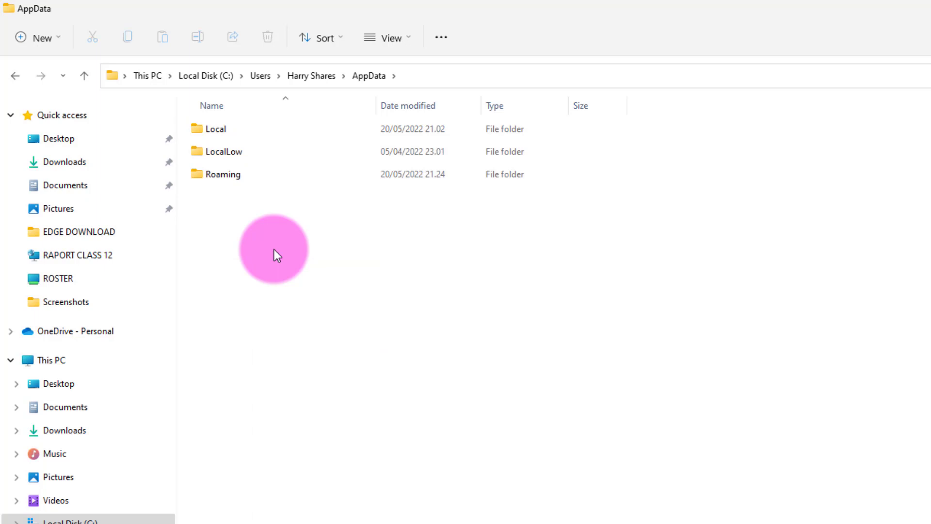
{"action": "double_click", "coordinate": [267, 128]}
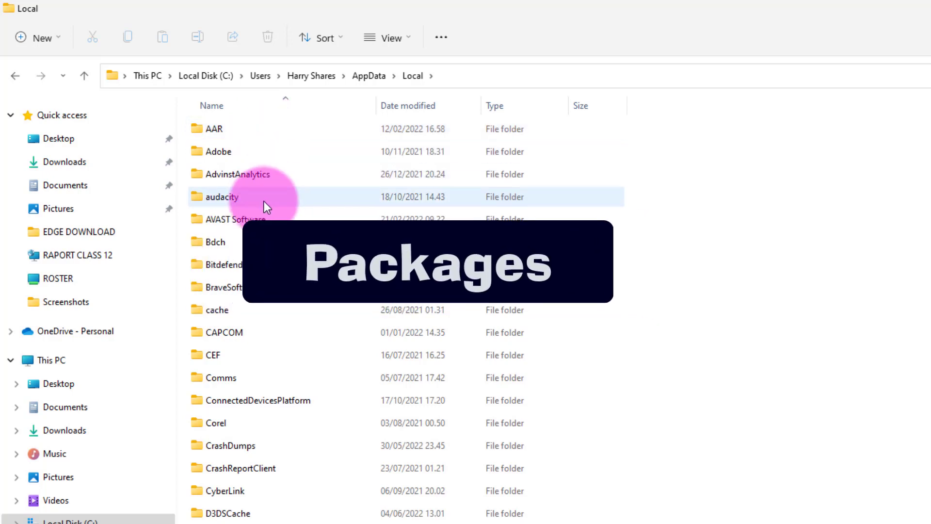
{"action": "scroll", "coordinate": [278, 199], "scroll_direction": "down", "scroll_amount": 5}
{"action": "scroll", "coordinate": [282, 196], "scroll_direction": "down", "scroll_amount": 15}
{"action": "scroll", "coordinate": [279, 233], "scroll_direction": "up", "scroll_amount": 5}
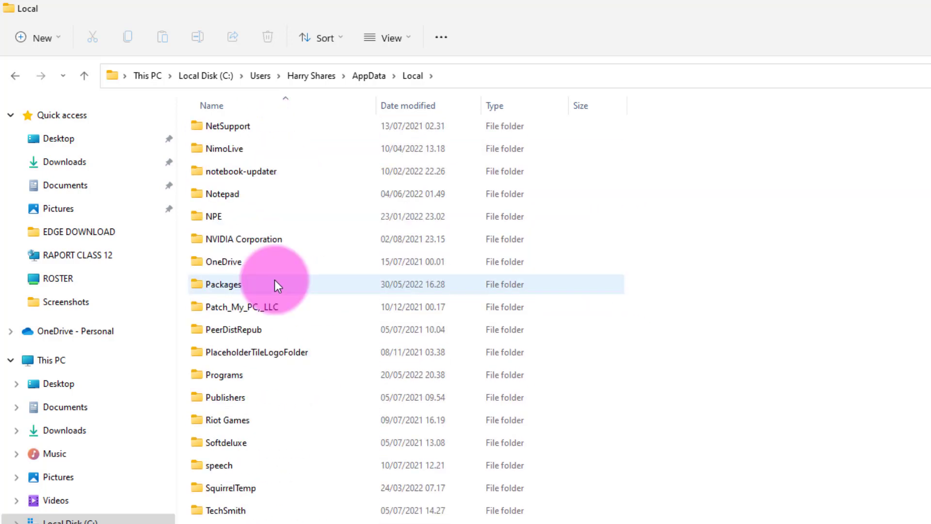
{"action": "double_click", "coordinate": [275, 282]}
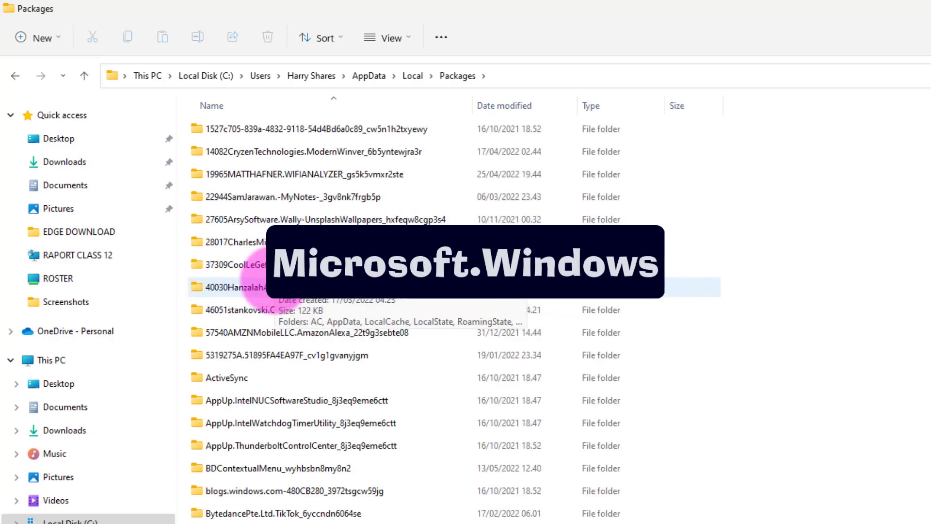
Open the Assets folder in LocalState of the Microsoft.Windows.ContentDeliveryManager_cw5n1h2txyewy package.
{"action": "scroll", "coordinate": [267, 315], "scroll_direction": "down", "scroll_amount": 4}
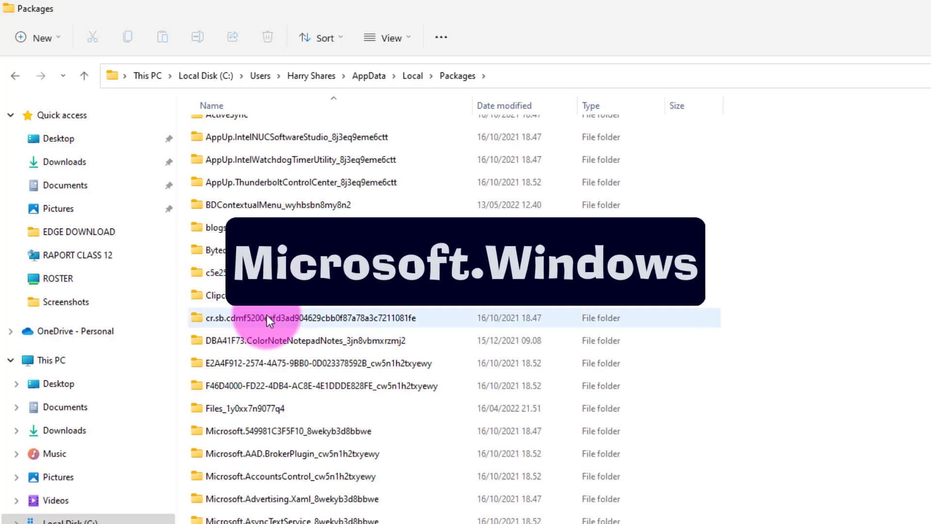
{"action": "scroll", "coordinate": [327, 448], "scroll_direction": "down", "scroll_amount": 20}
{"action": "scroll", "coordinate": [327, 448], "scroll_direction": "down", "scroll_amount": 7}
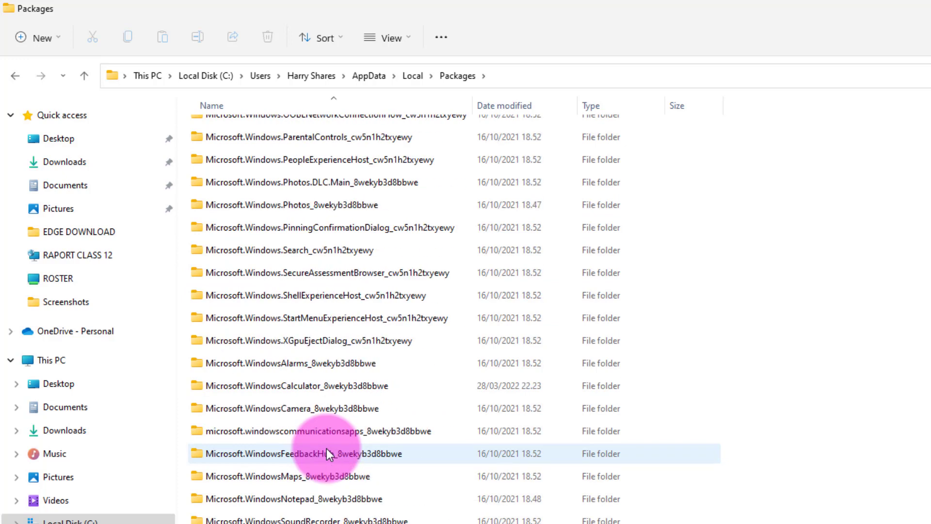
{"action": "scroll", "coordinate": [309, 421], "scroll_direction": "up", "scroll_amount": 6}
{"action": "left_click", "coordinate": [334, 423]}
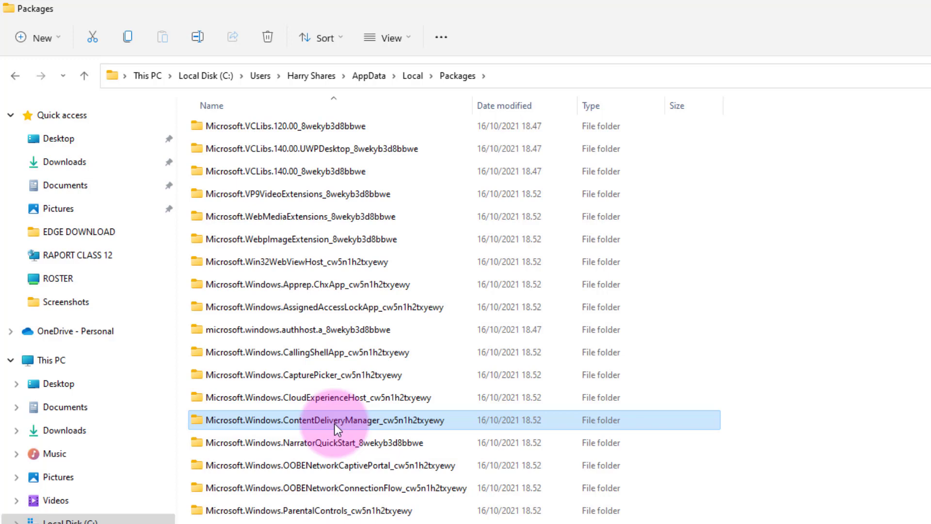
{"action": "double_click", "coordinate": [333, 423]}
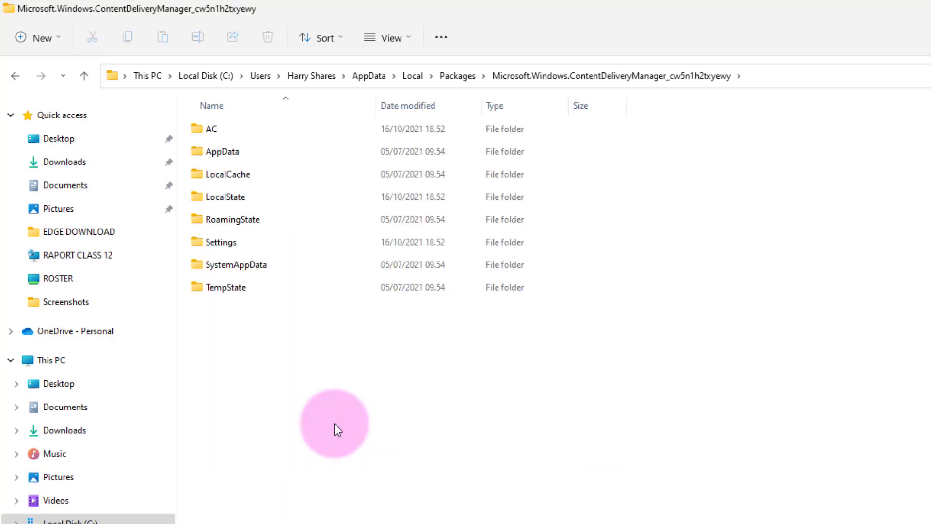
{"action": "double_click", "coordinate": [261, 201]}
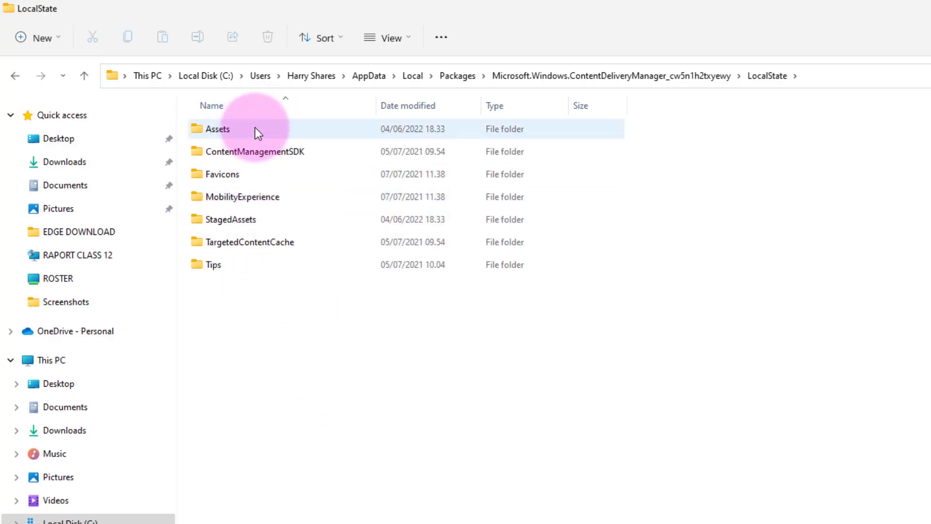
{"action": "double_click", "coordinate": [217, 129]}
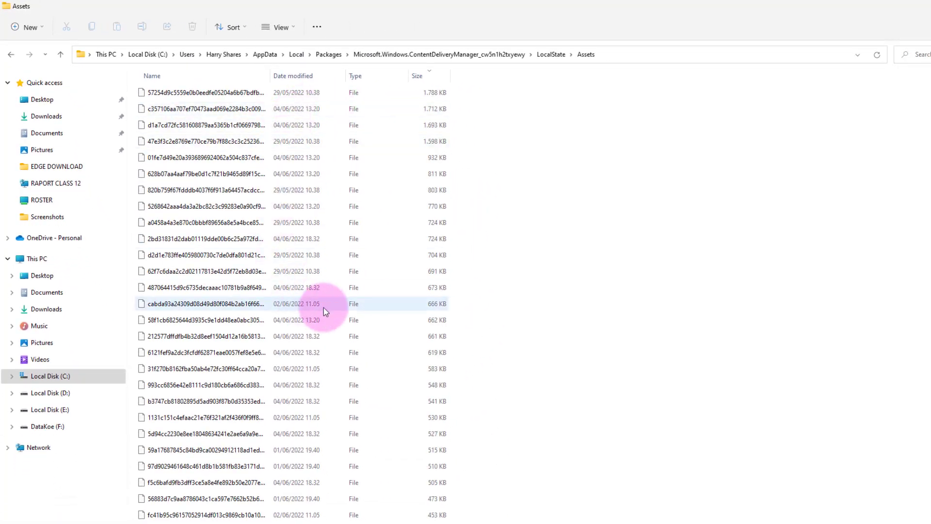
Select all Assets files from the 108 KB one up to the largest at 1.788 KB, and copy them.
{"action": "scroll", "coordinate": [406, 291], "scroll_direction": "down", "scroll_amount": 12}
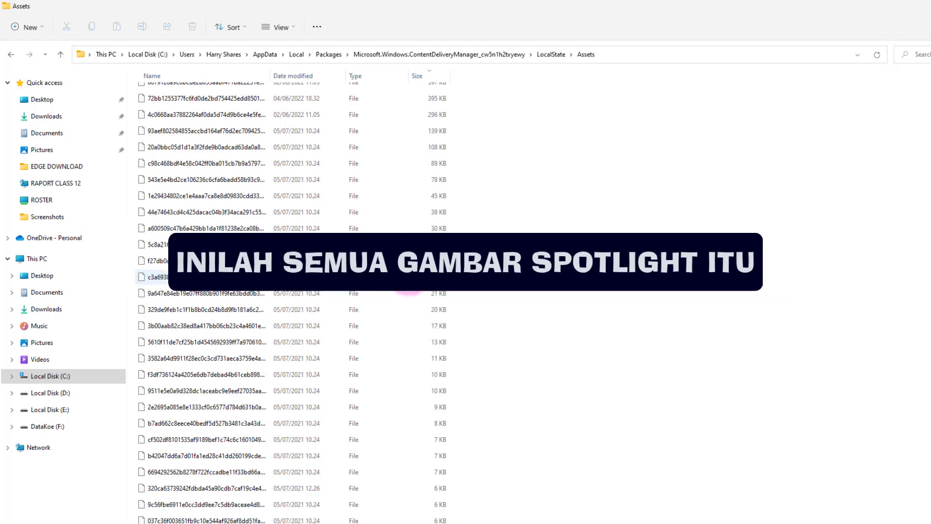
{"action": "scroll", "coordinate": [409, 272], "scroll_direction": "up", "scroll_amount": 15}
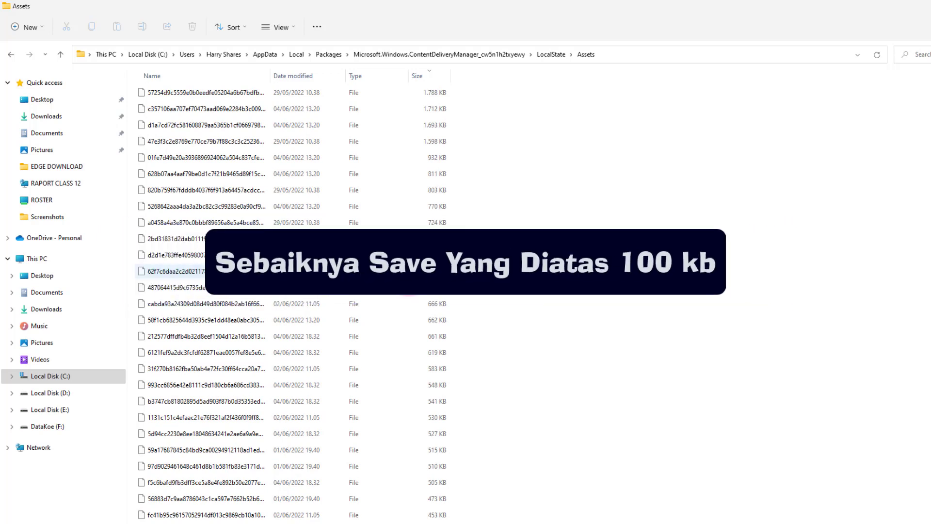
{"action": "scroll", "coordinate": [420, 296], "scroll_direction": "down", "scroll_amount": 15}
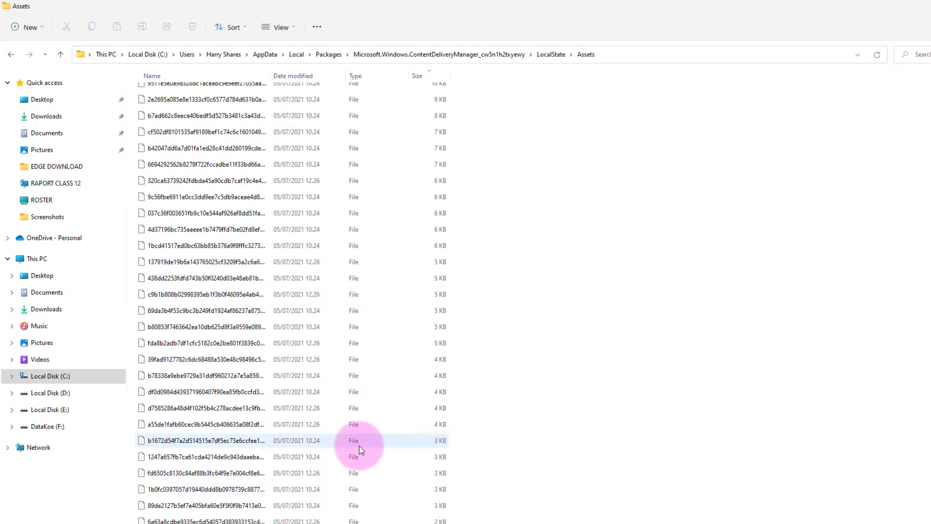
{"action": "scroll", "coordinate": [439, 444], "scroll_direction": "up", "scroll_amount": 6}
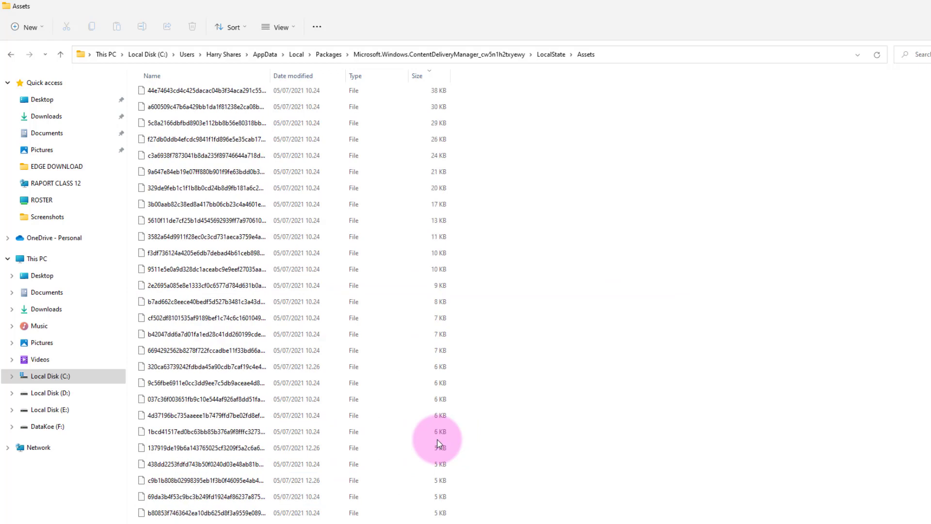
{"action": "scroll", "coordinate": [439, 444], "scroll_direction": "up", "scroll_amount": 3}
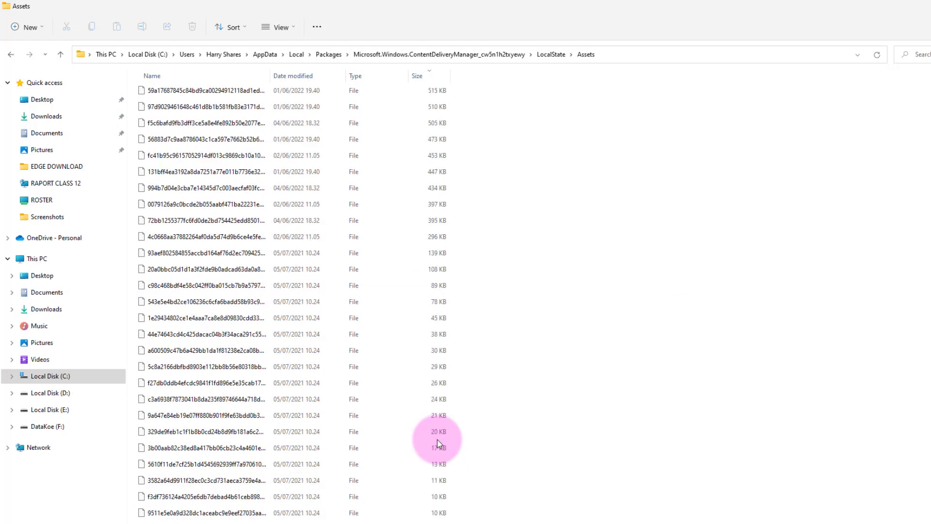
{"action": "scroll", "coordinate": [525, 404], "scroll_direction": "up", "scroll_amount": 1}
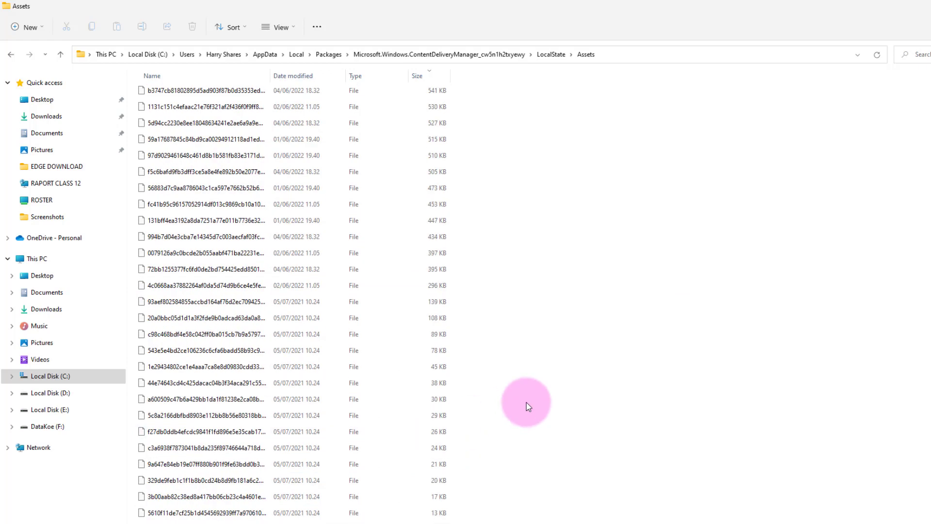
{"action": "left_click", "coordinate": [370, 320]}
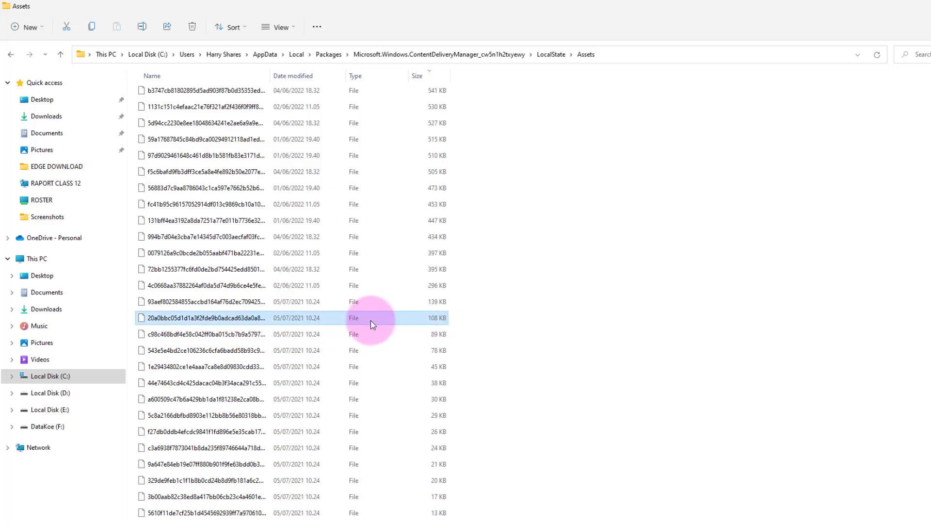
{"action": "key", "text": "shift+Up"}
{"action": "key", "text": "shift+Up"}
{"action": "key", "text": "shift+Up"}
{"action": "key", "text": "shift+Up"}
{"action": "key", "text": "shift+Up"}
{"action": "key", "text": "shift+Up"}
{"action": "key", "text": "shift+Up"}
{"action": "key", "text": "shift+Up"}
{"action": "key", "text": "shift+Up"}
{"action": "key", "text": "shift+Up"}
{"action": "key", "text": "shift+Up"}
{"action": "key", "text": "shift+Up"}
{"action": "key", "text": "shift+Up"}
{"action": "key", "text": "shift+Up"}
{"action": "key", "text": "shift+Up"}
{"action": "key", "text": "shift+Up"}
{"action": "key", "text": "shift+Up"}
{"action": "key", "text": "shift+Up"}
{"action": "key", "text": "shift+Up"}
{"action": "key", "text": "shift+Up"}
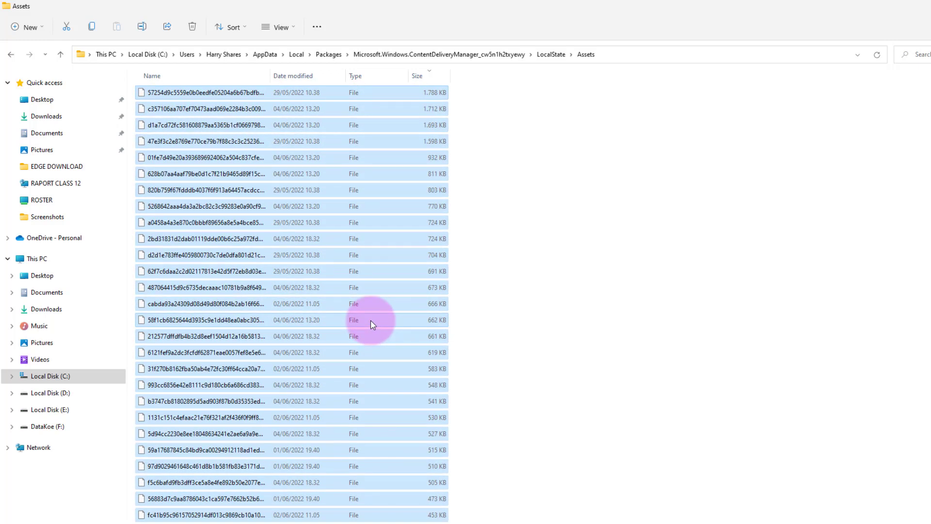
{"action": "double_click", "coordinate": [370, 320]}
{"action": "left_click", "coordinate": [567, 285]}
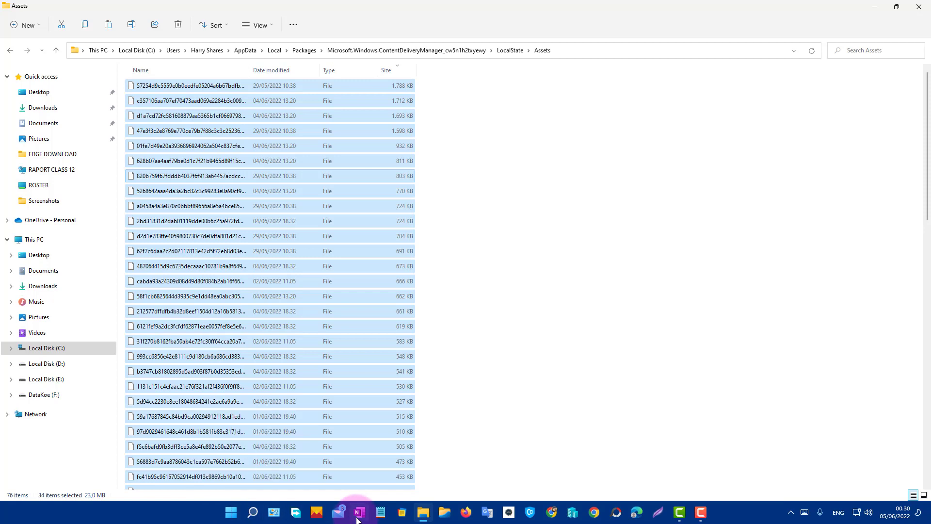
Go to This PC and open Local Disk (D:).
{"action": "mouse_move", "coordinate": [425, 514]}
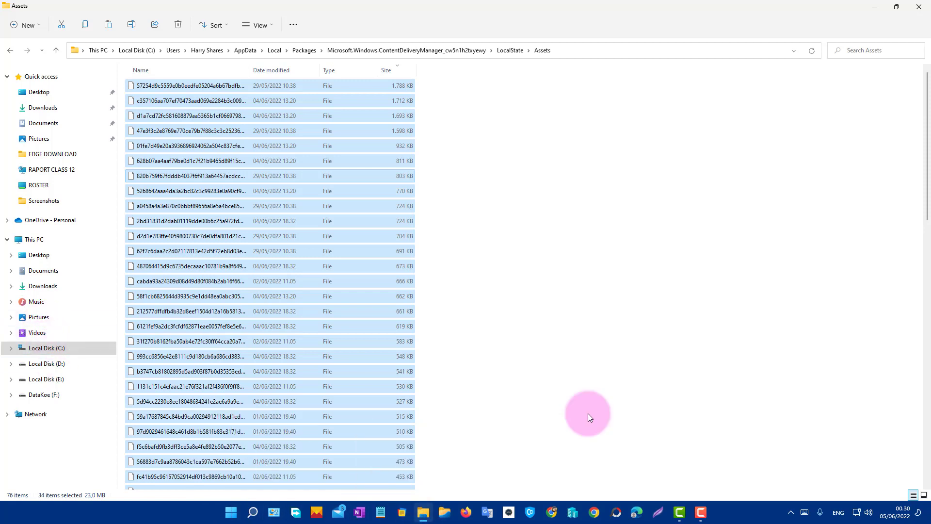
{"action": "left_click", "coordinate": [34, 239]}
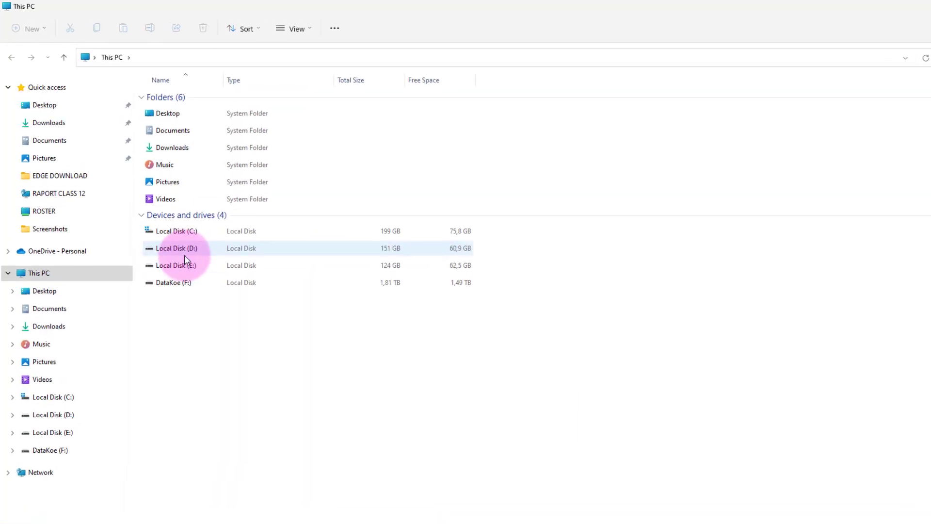
{"action": "double_click", "coordinate": [261, 348]}
Create a new folder named WINDOWS SPOTLIGHT in the root of Local Disk (D:).
{"action": "right_click", "coordinate": [693, 142]}
{"action": "mouse_move", "coordinate": [737, 233]}
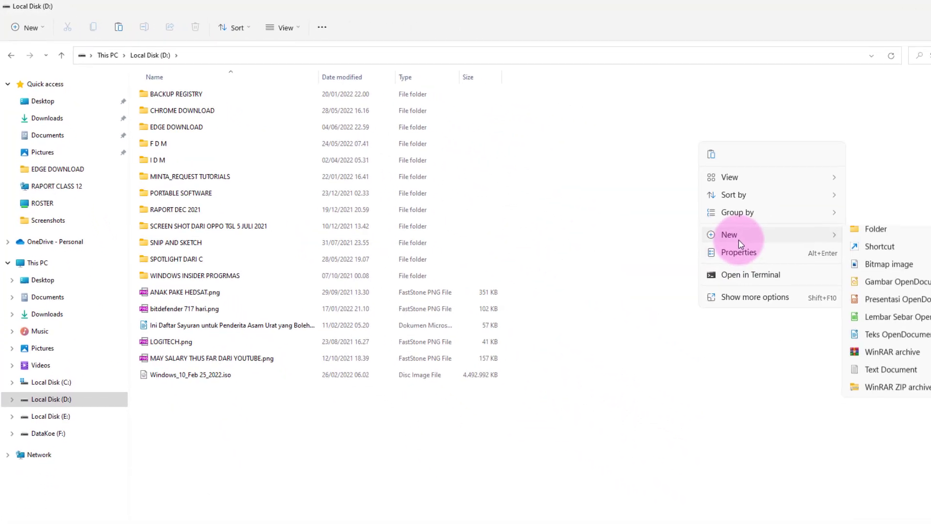
{"action": "left_click", "coordinate": [869, 237]}
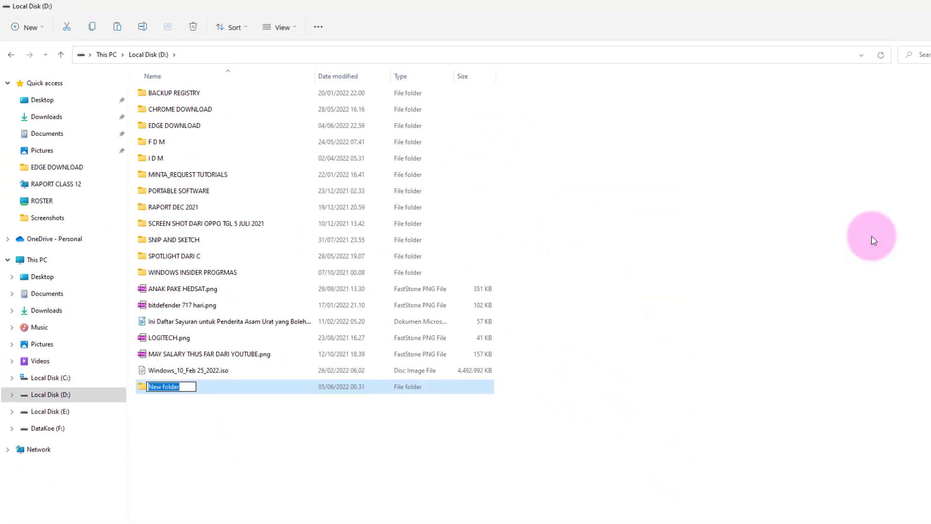
{"action": "type", "text": "windows"}
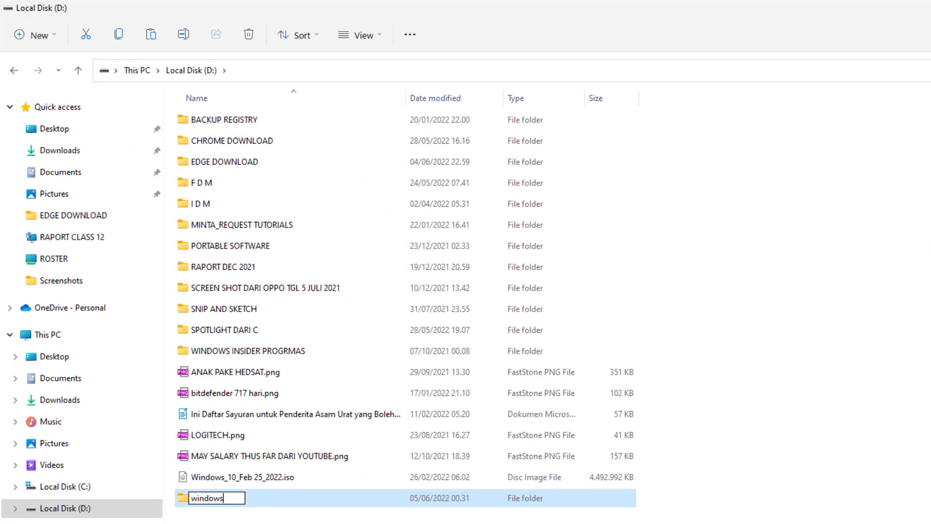
{"action": "key", "text": "BackSpace"}
{"action": "key", "text": "BackSpace"}
{"action": "key", "text": "BackSpace"}
{"action": "key", "text": "BackSpace"}
{"action": "key", "text": "BackSpace"}
{"action": "key", "text": "BackSpace"}
{"action": "key", "text": "BackSpace"}
{"action": "type", "text": "WINDW"}
{"action": "key", "text": "BackSpace"}
{"action": "type", "text": "OWS SPOT"}
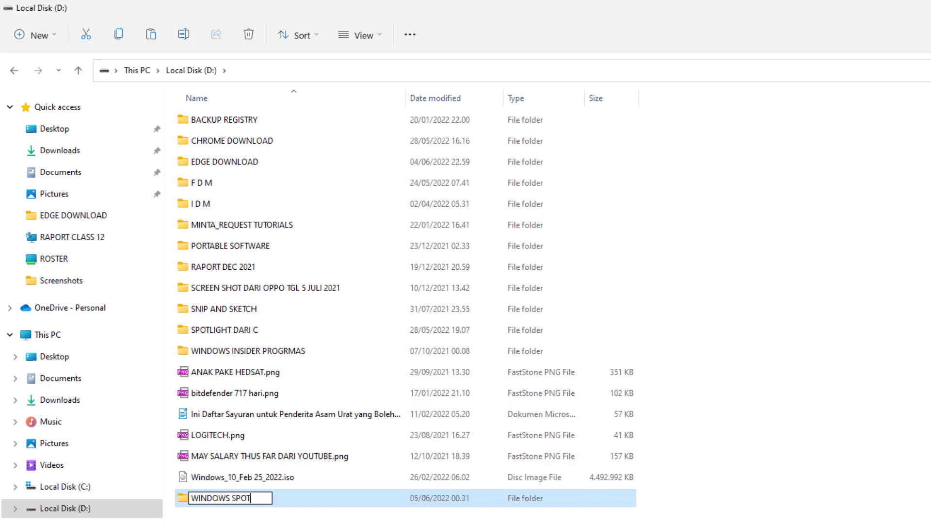
{"action": "type", "text": "LIGHT"}
{"action": "key", "text": "Return"}
Open the WINDOWS SPOTLIGHT folder and paste the copied Assets files into it.
{"action": "key", "text": "Return"}
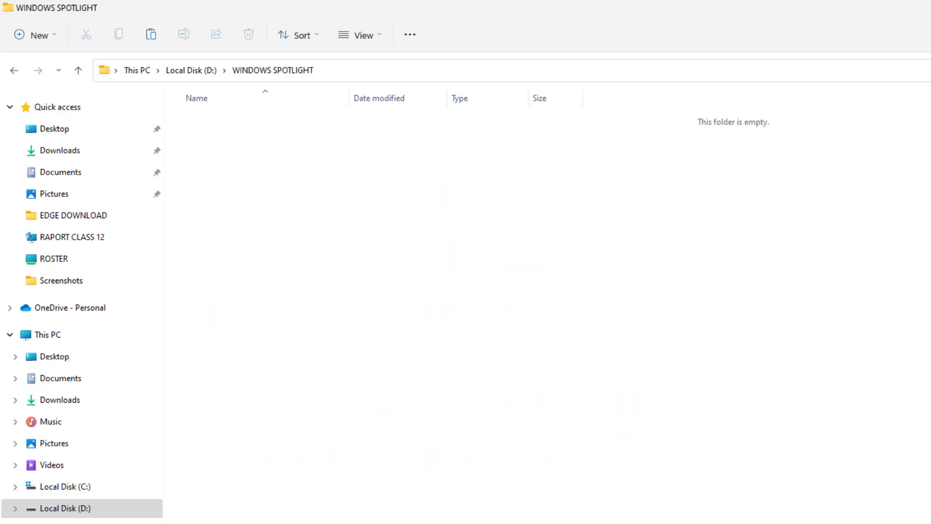
{"action": "key", "text": "ctrl+v"}
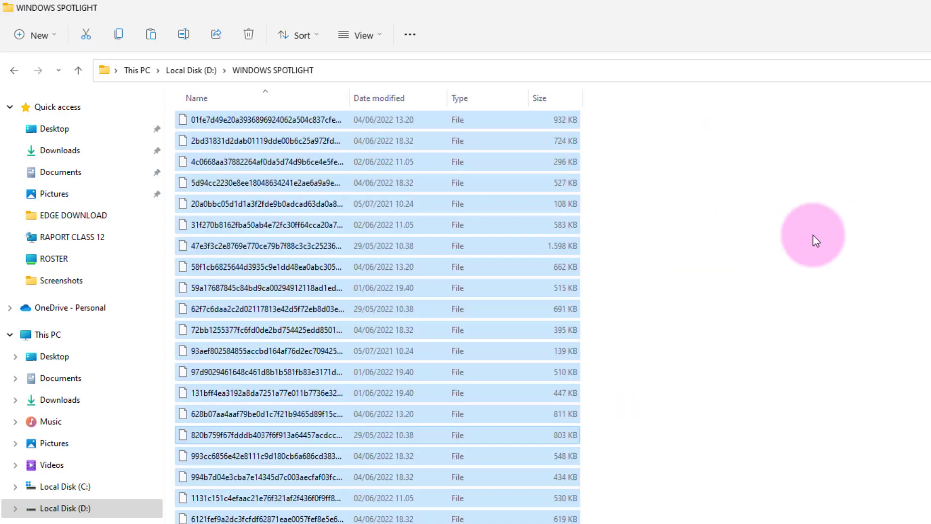
{"action": "left_click", "coordinate": [795, 212]}
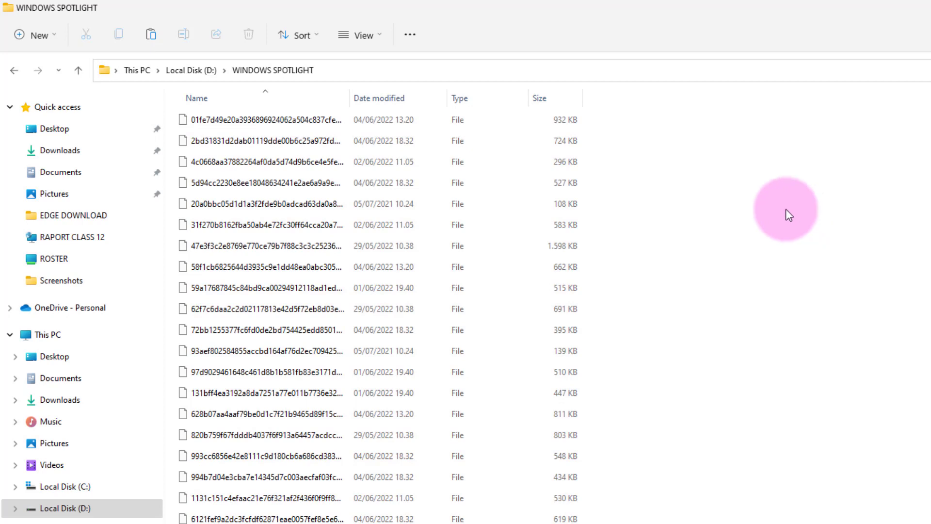
View the first file in the WINDOWS SPOTLIGHT folder as an image in Firefox, and close the browser.
{"action": "double_click", "coordinate": [429, 124]}
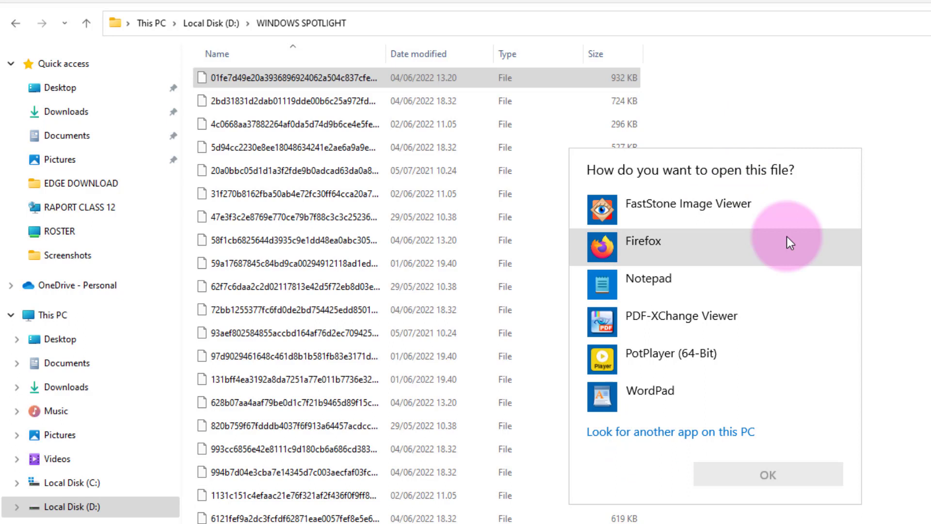
{"action": "double_click", "coordinate": [715, 246]}
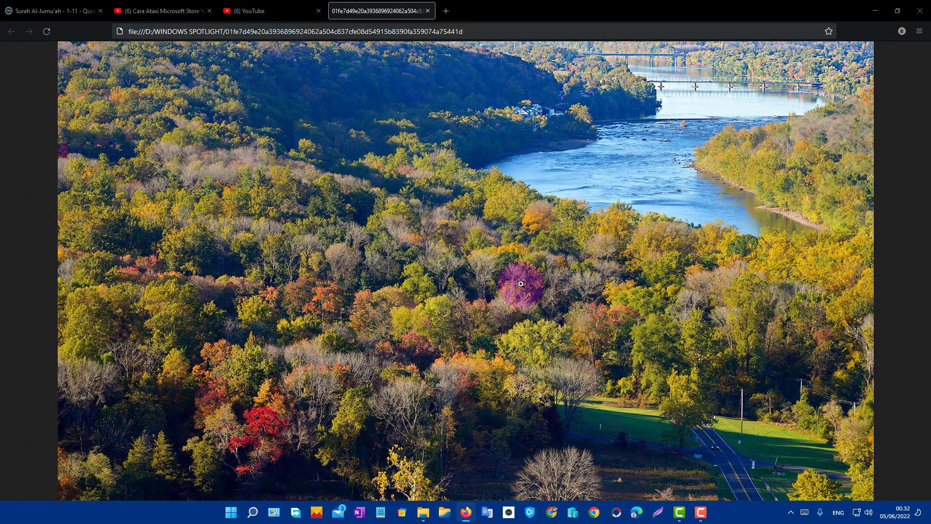
{"action": "left_click", "coordinate": [928, 8]}
{"action": "left_click", "coordinate": [508, 84]}
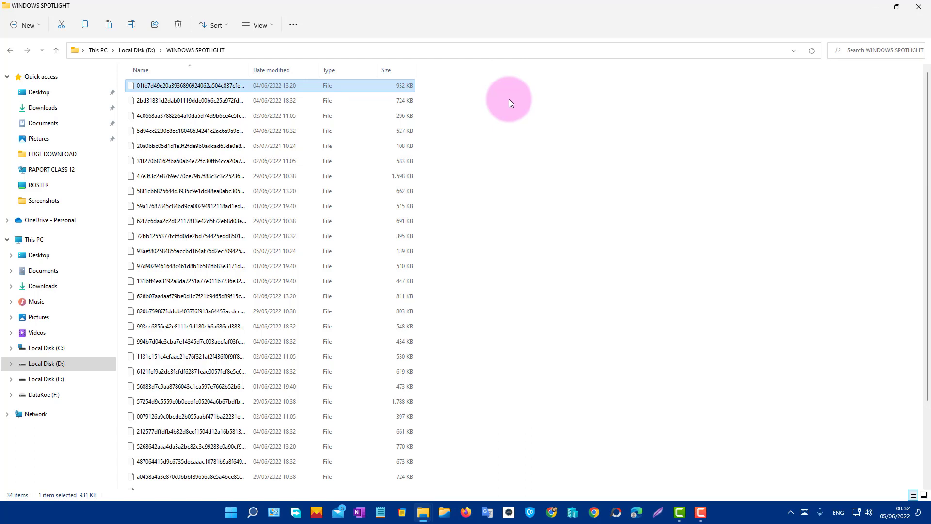
Open the first file in the WINDOWS SPOTLIGHT folder with FastStone Image Viewer.
{"action": "right_click", "coordinate": [328, 89]}
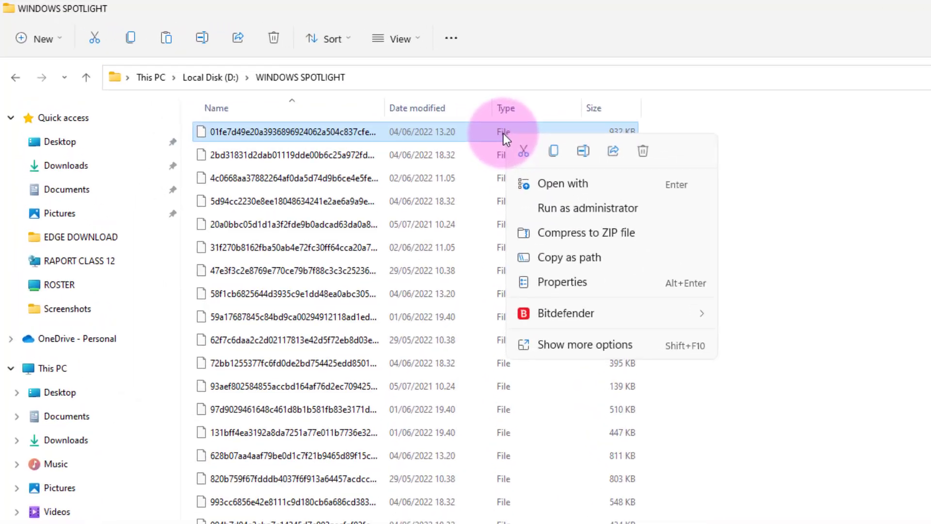
{"action": "left_click", "coordinate": [407, 129]}
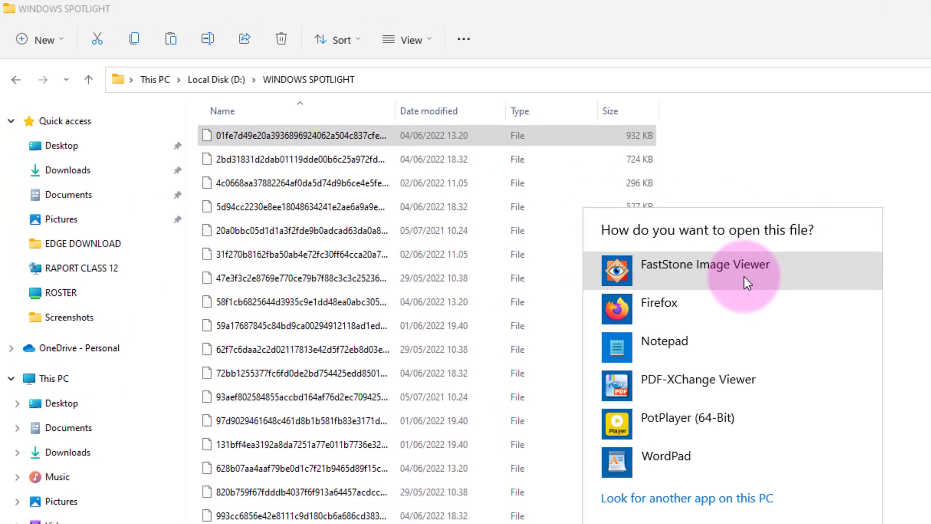
{"action": "left_click", "coordinate": [746, 269]}
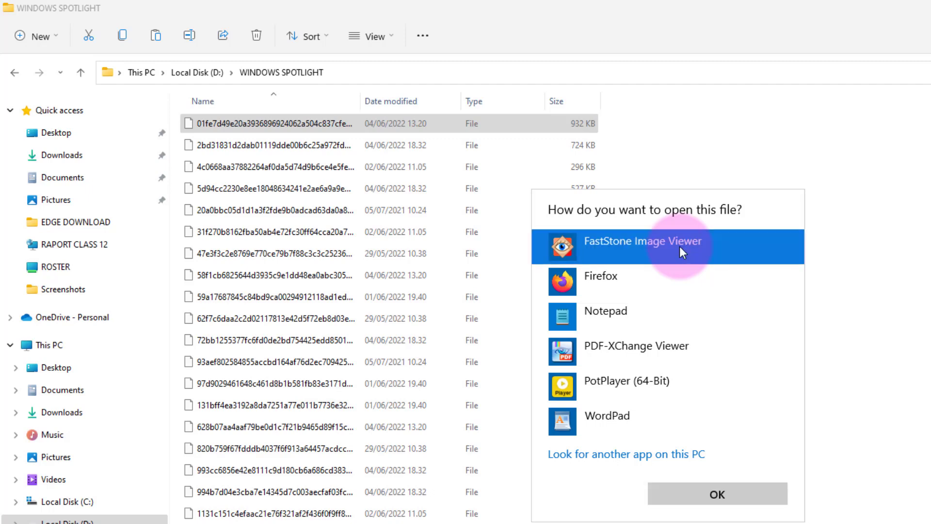
{"action": "left_click", "coordinate": [712, 495]}
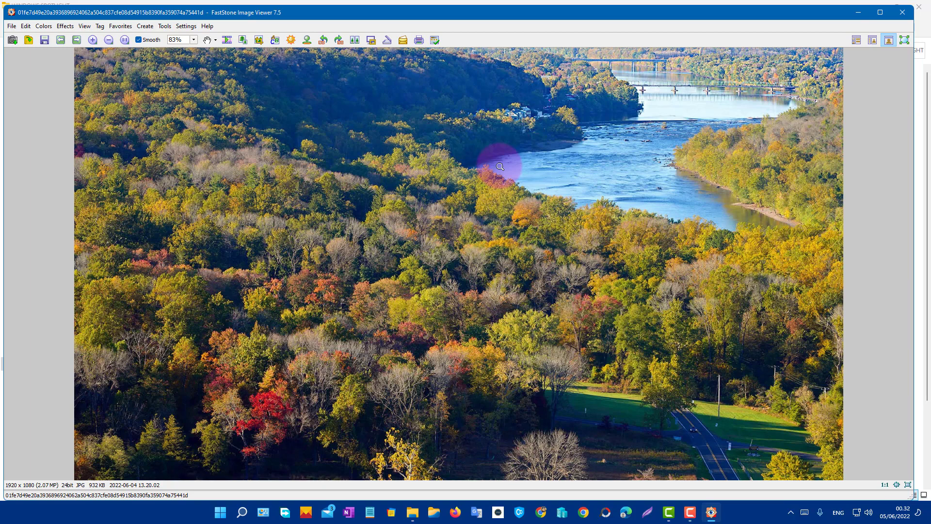
Save the opened image as FOTO1 in PNG format in the WINDOWS SPOTLIGHT folder.
{"action": "right_click", "coordinate": [366, 103]}
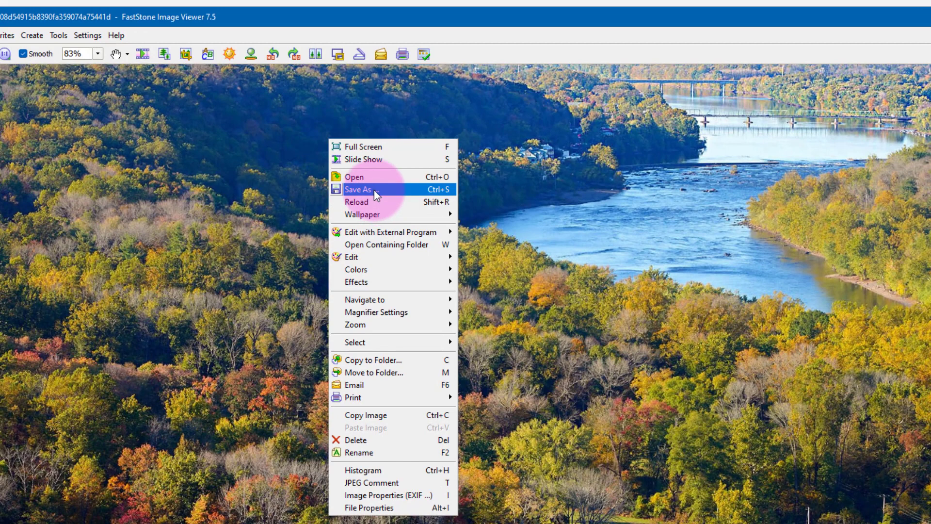
{"action": "left_click", "coordinate": [374, 190]}
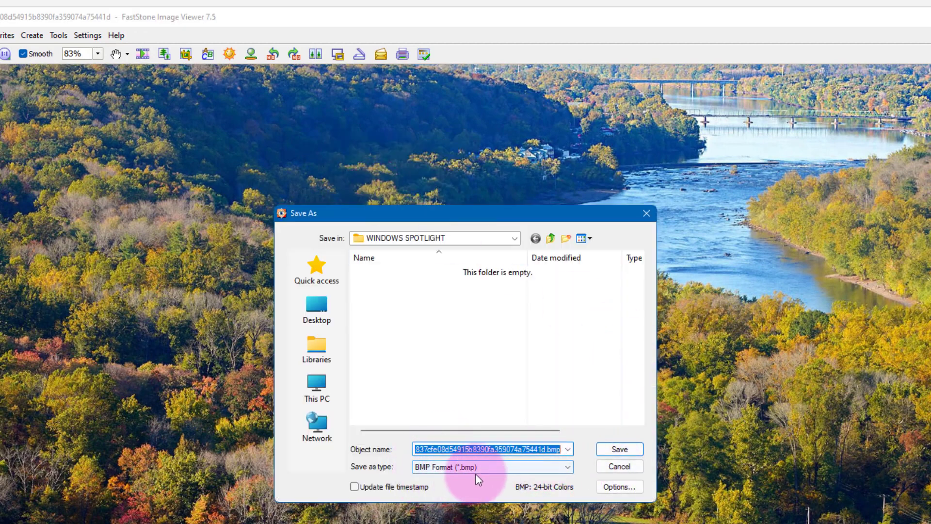
{"action": "left_click", "coordinate": [492, 465]}
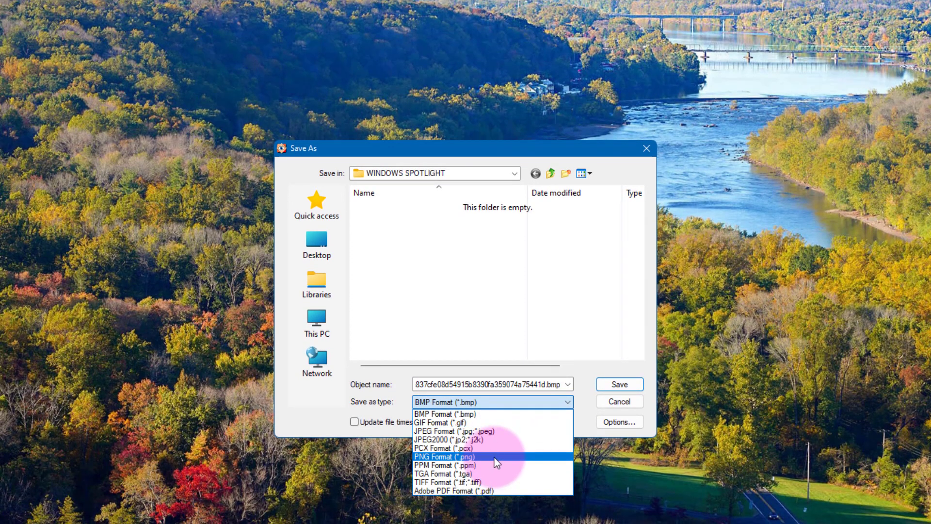
{"action": "left_click", "coordinate": [494, 458]}
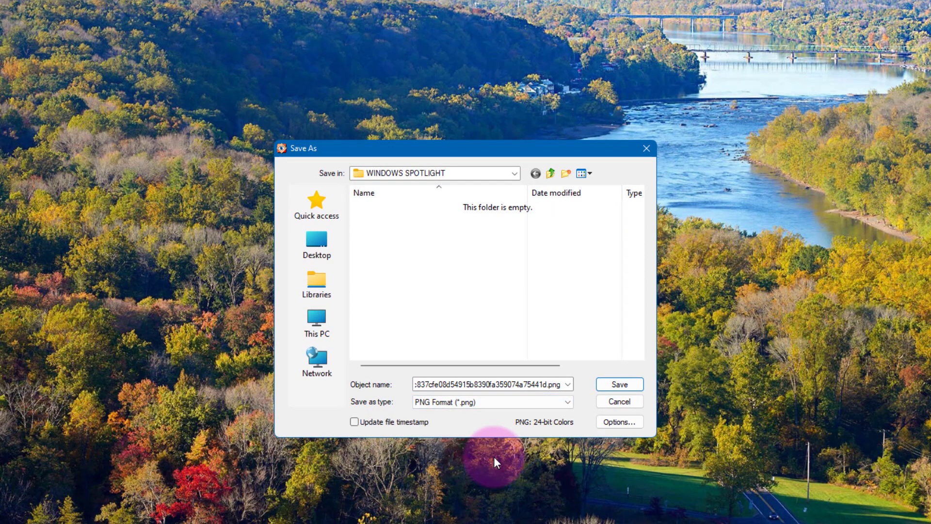
{"action": "double_click", "coordinate": [532, 384]}
{"action": "type", "text": "FOTO1"}
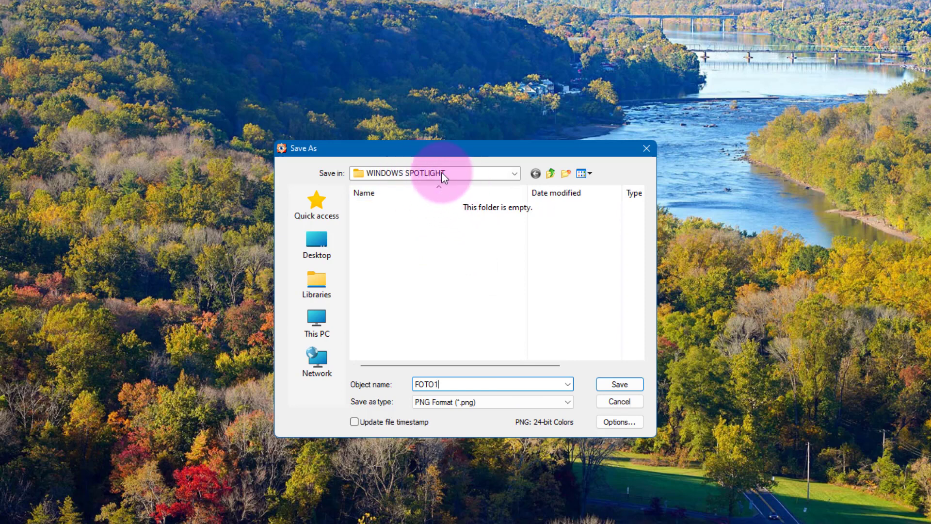
{"action": "left_click", "coordinate": [620, 384]}
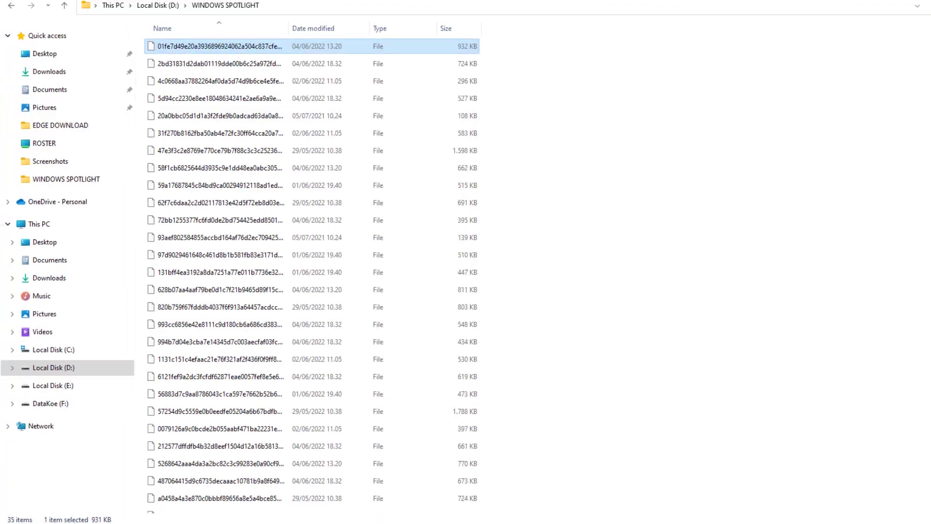
Open FOTO1.png from the end of the file list to check the saved image, and close it.
{"action": "scroll", "coordinate": [749, 152], "scroll_direction": "down", "scroll_amount": 3}
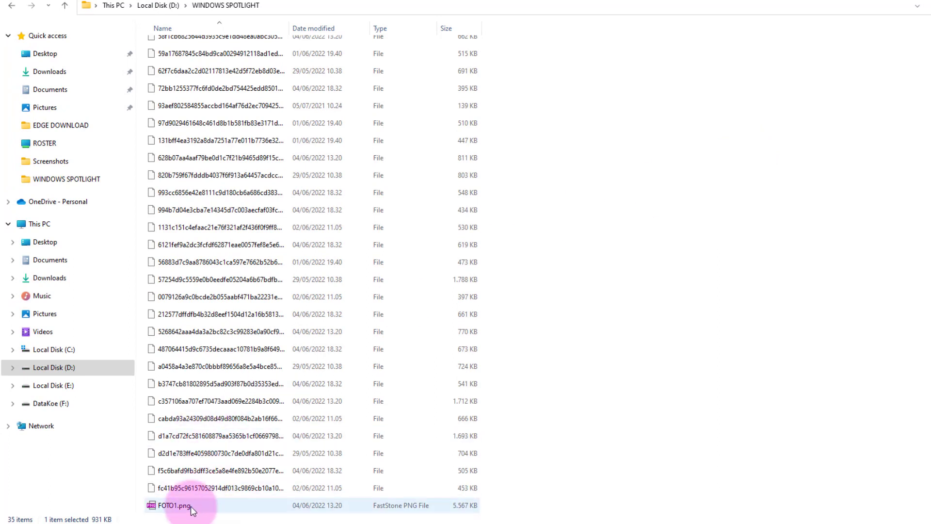
{"action": "double_click", "coordinate": [174, 505]}
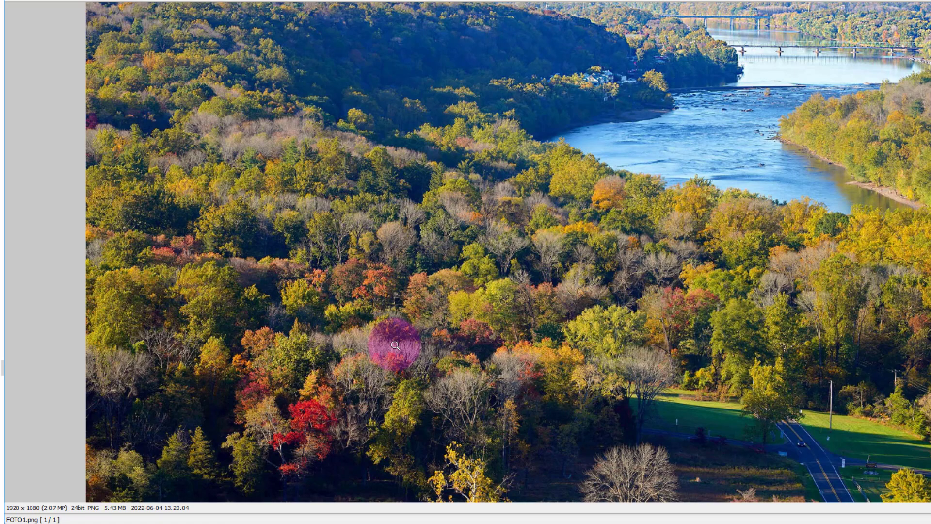
{"action": "key", "text": "Escape"}
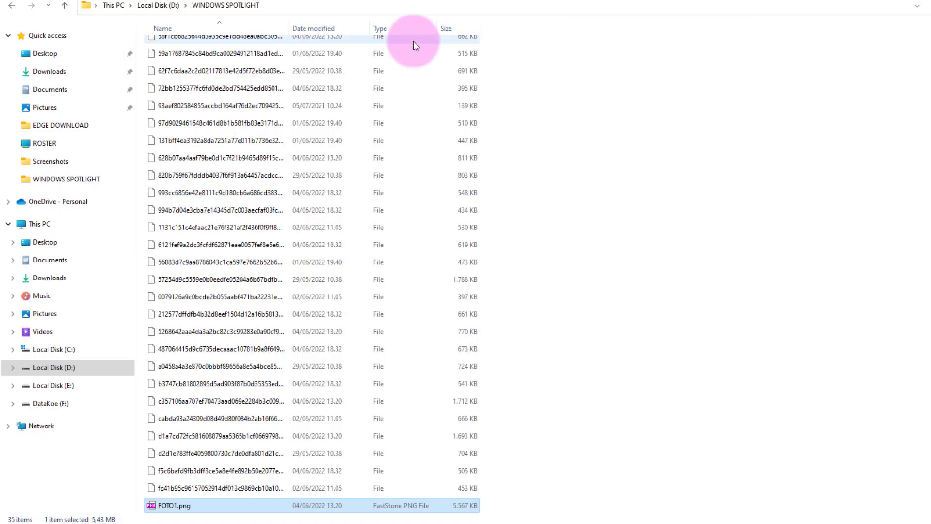
Open the second file in the WINDOWS SPOTLIGHT folder, starting with 2bd31831, in FastStone Image Viewer.
{"action": "scroll", "coordinate": [551, 120], "scroll_direction": "up", "scroll_amount": 3}
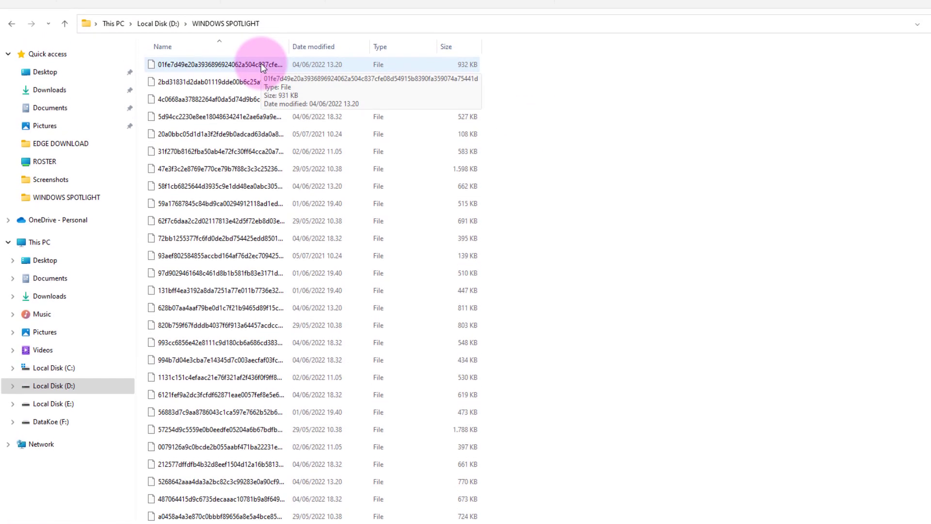
{"action": "double_click", "coordinate": [262, 63]}
{"action": "left_click", "coordinate": [556, 175]}
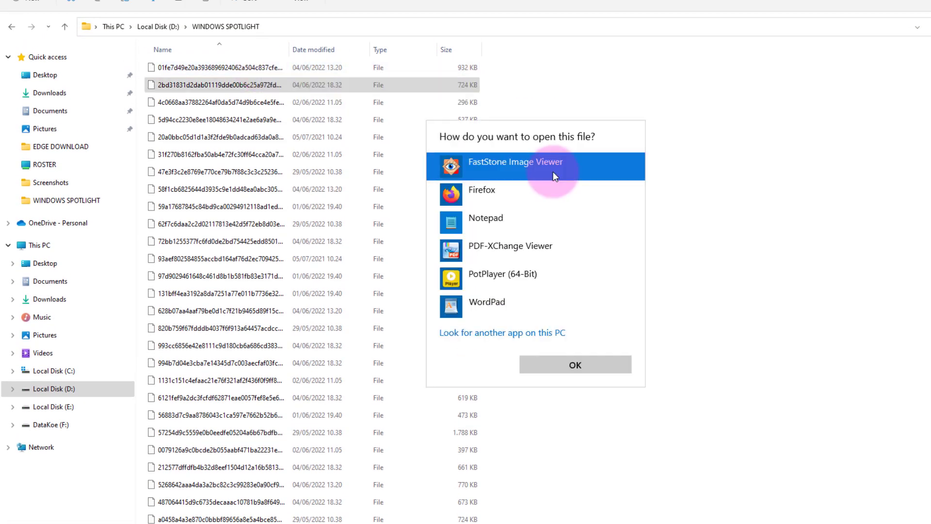
{"action": "left_click", "coordinate": [587, 366]}
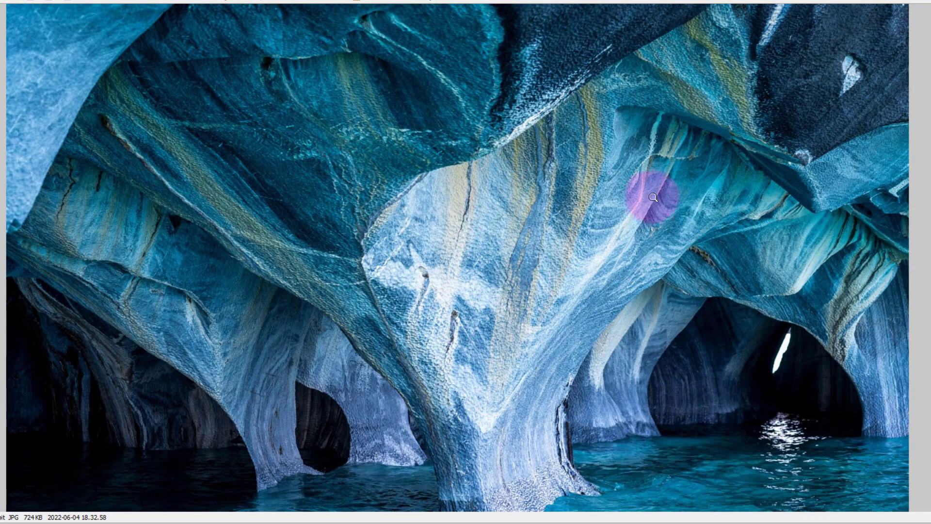
Save the cave image as FOTO 2 in BMP format in the WINDOWS SPOTLIGHT folder, and close the viewer.
{"action": "right_click", "coordinate": [435, 57]}
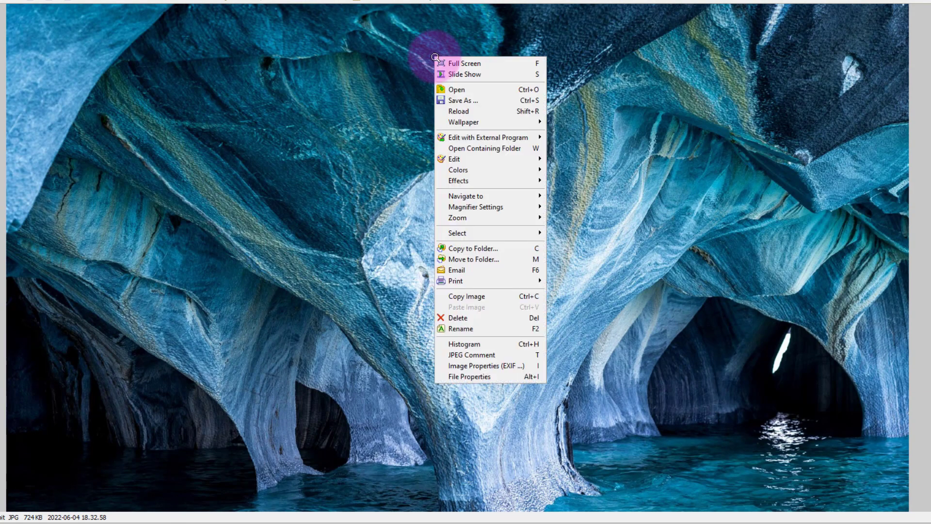
{"action": "left_click", "coordinate": [475, 101]}
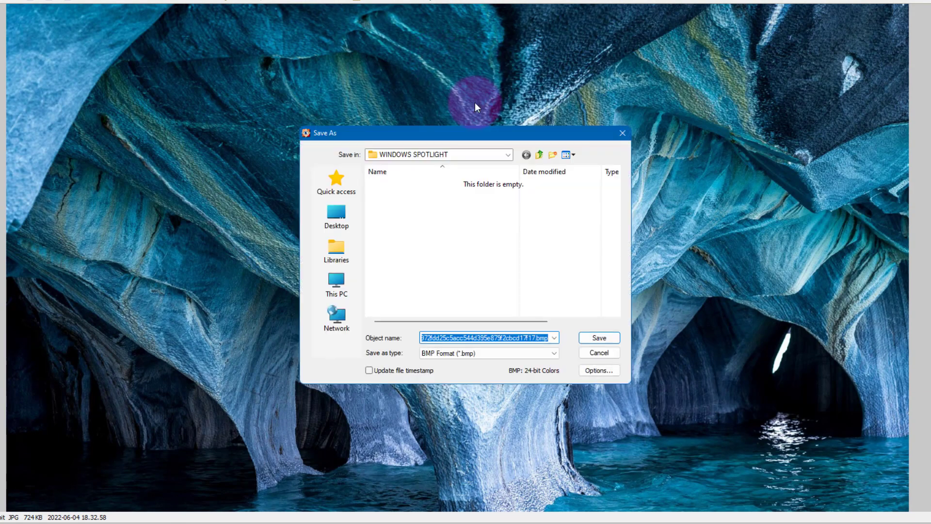
{"action": "type", "text": "FOTO 2"}
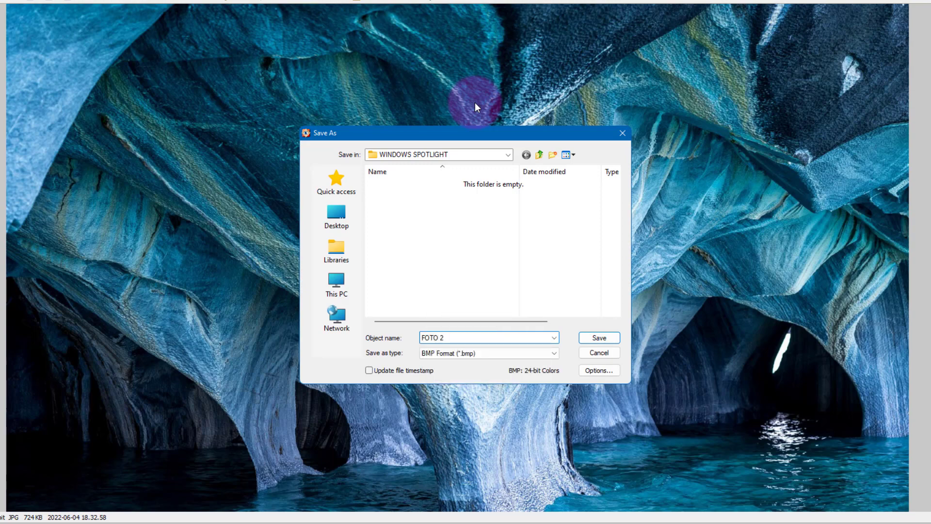
{"action": "key", "text": "Return"}
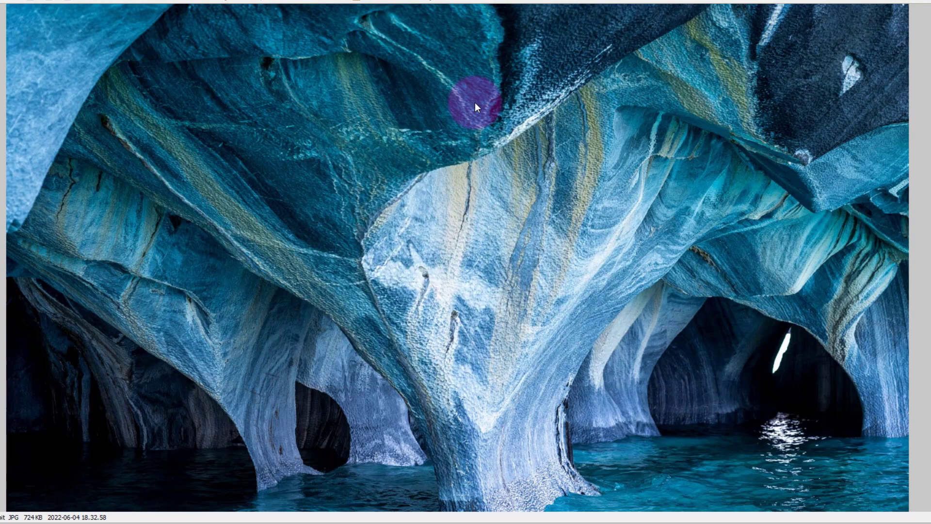
{"action": "key", "text": "Escape"}
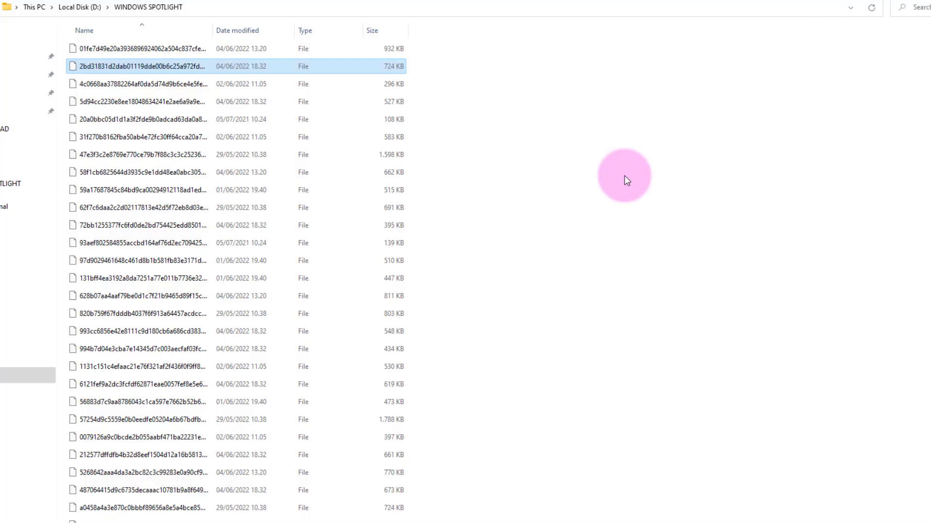
Open FOTO 2.bmp from the end of the file list, making FastStone Image Viewer the default app for .bmp files.
{"action": "scroll", "coordinate": [625, 175], "scroll_direction": "down", "scroll_amount": 3}
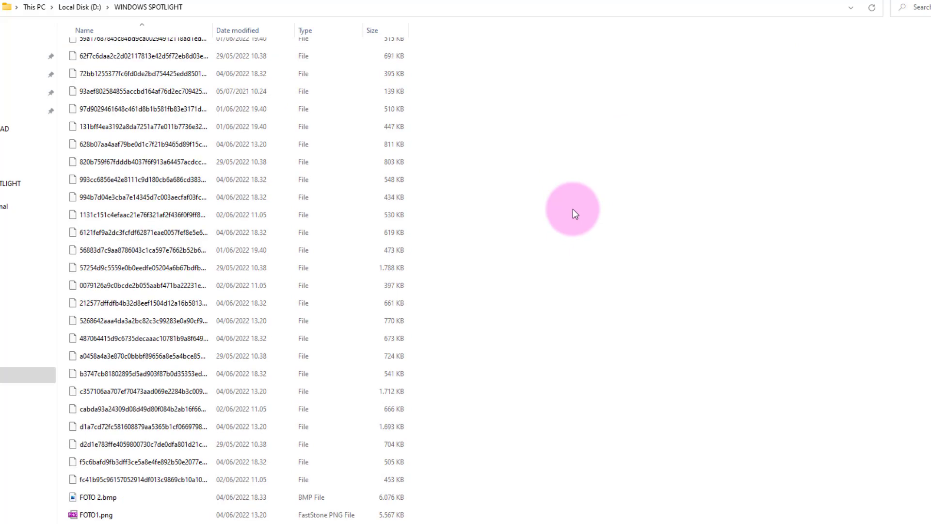
{"action": "double_click", "coordinate": [124, 497]}
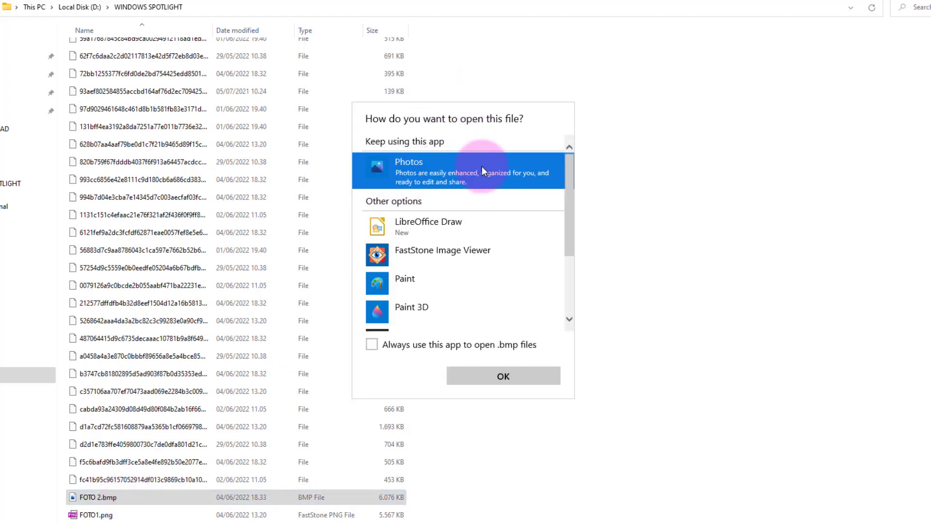
{"action": "left_click", "coordinate": [446, 252]}
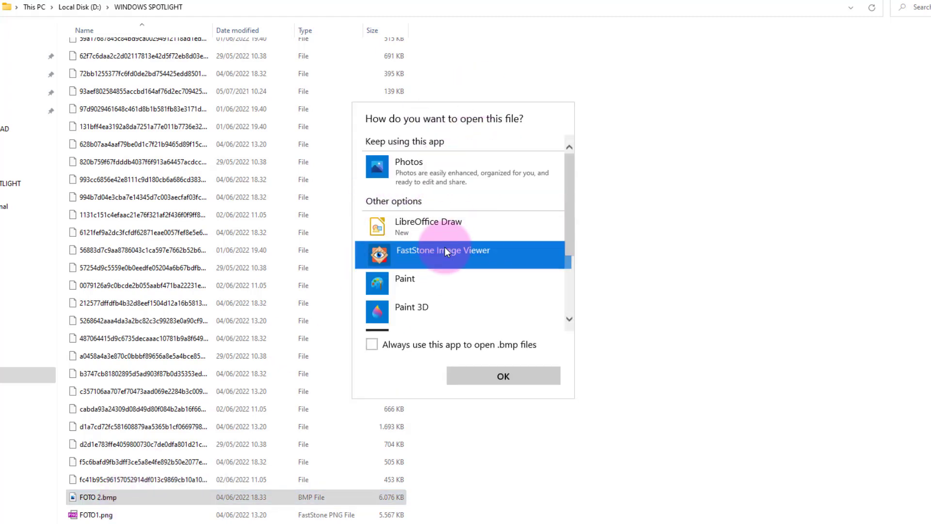
{"action": "left_click", "coordinate": [373, 344]}
{"action": "left_click", "coordinate": [519, 380]}
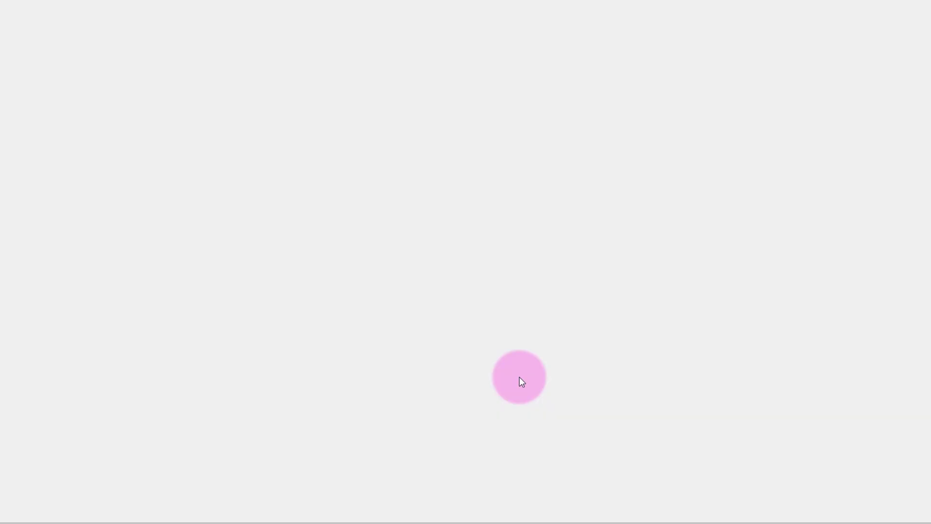
View the FOTO 2.bmp and FOTO1.png images in FastStone Image Viewer, and close the viewer.
{"action": "key", "text": "Return"}
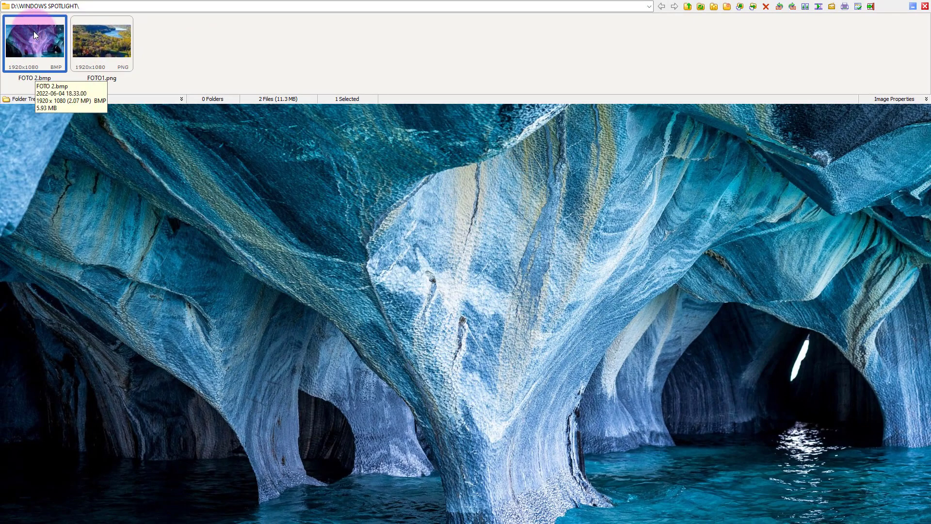
{"action": "left_click", "coordinate": [101, 36]}
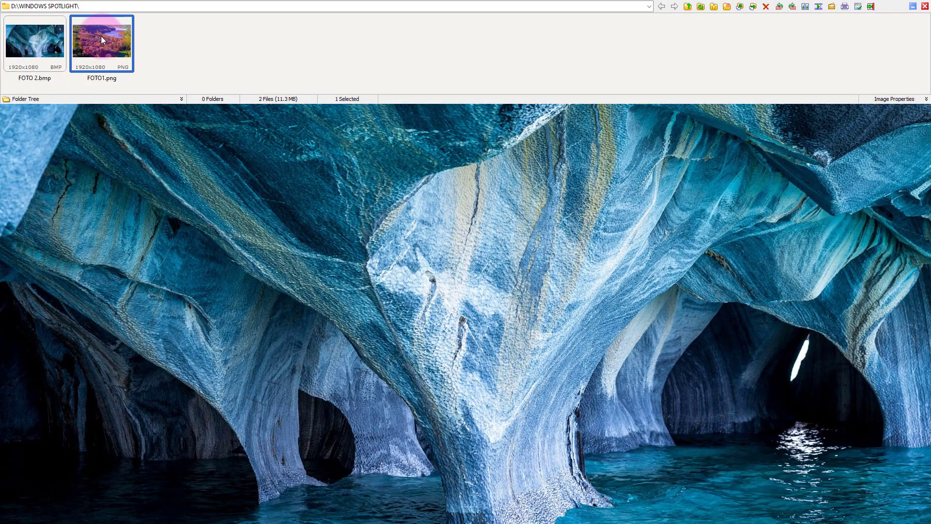
{"action": "left_click", "coordinate": [858, 6]}
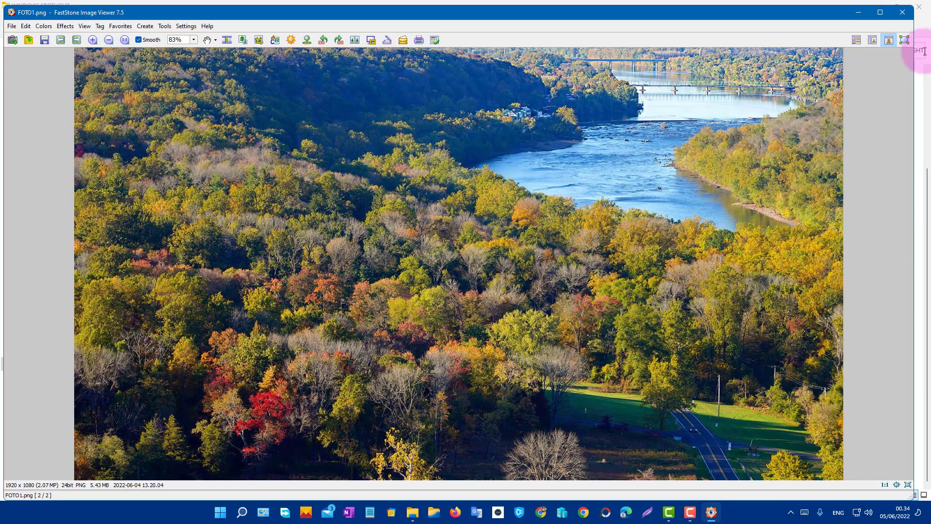
{"action": "left_click", "coordinate": [902, 12]}
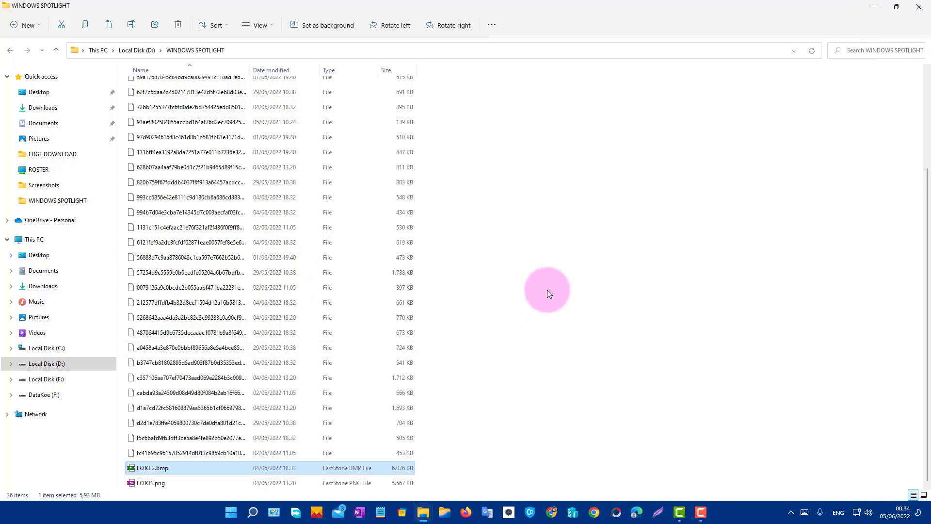
Sort the files in the WINDOWS SPOTLIGHT folder by size, largest first.
{"action": "scroll", "coordinate": [485, 313], "scroll_direction": "up", "scroll_amount": 3}
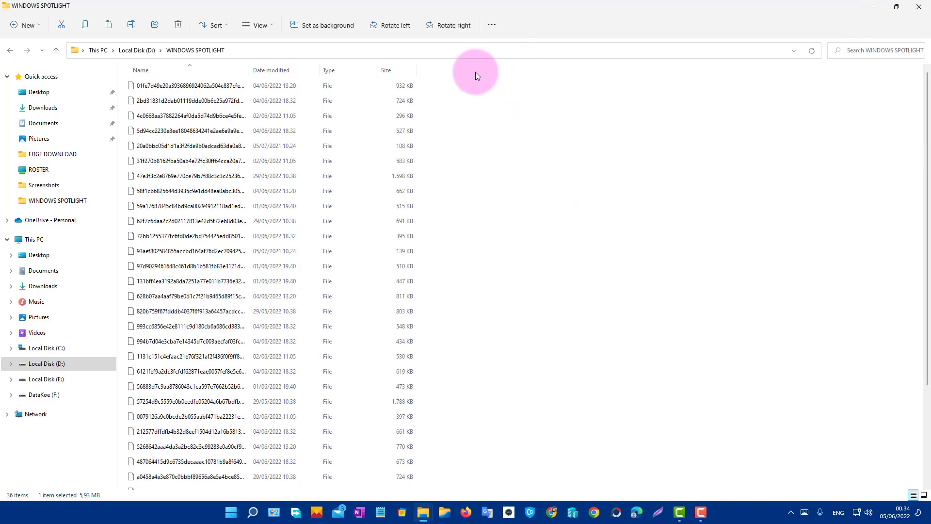
{"action": "left_click", "coordinate": [412, 71]}
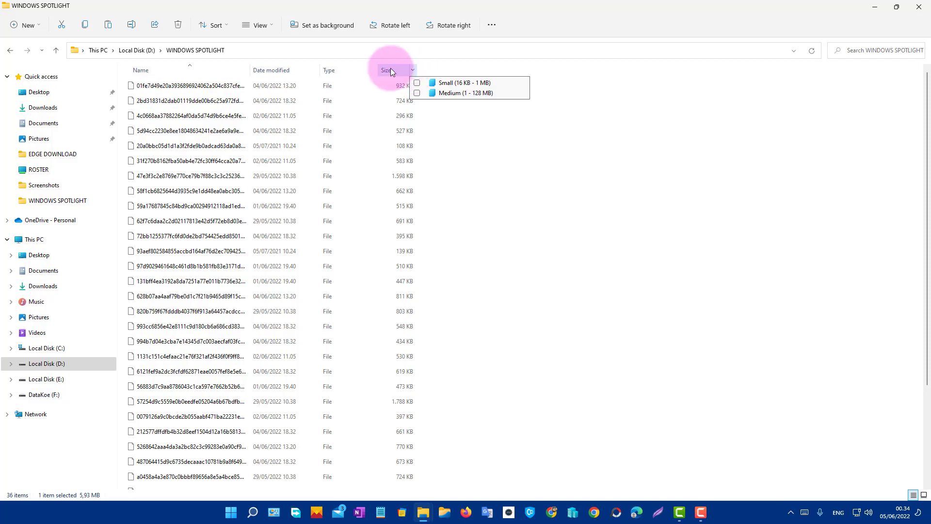
{"action": "left_click", "coordinate": [391, 70]}
{"action": "left_click", "coordinate": [391, 70]}
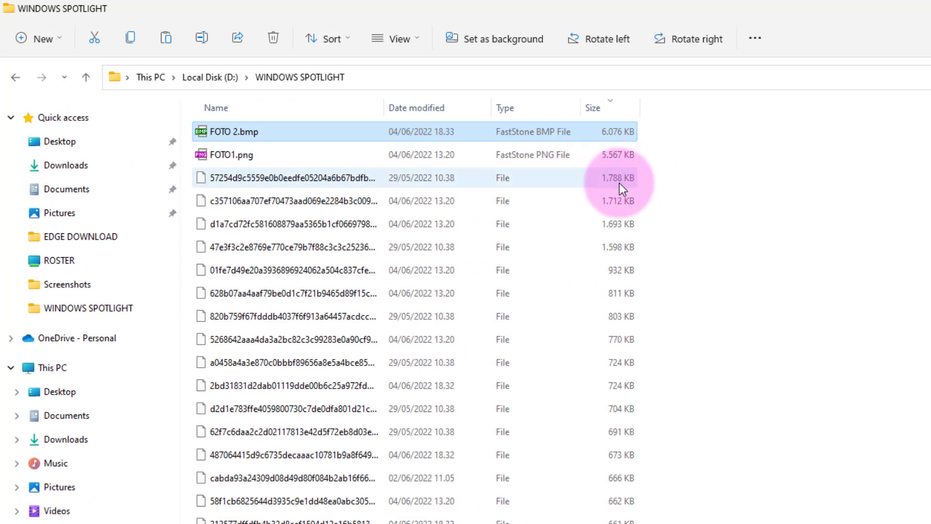
Convert the file starting with 57254d9c in FastStone Image Viewer, saving it as GAMBAR 3 in PNG format in the WINDOWS SPOTLIGHT folder.
{"action": "double_click", "coordinate": [432, 177]}
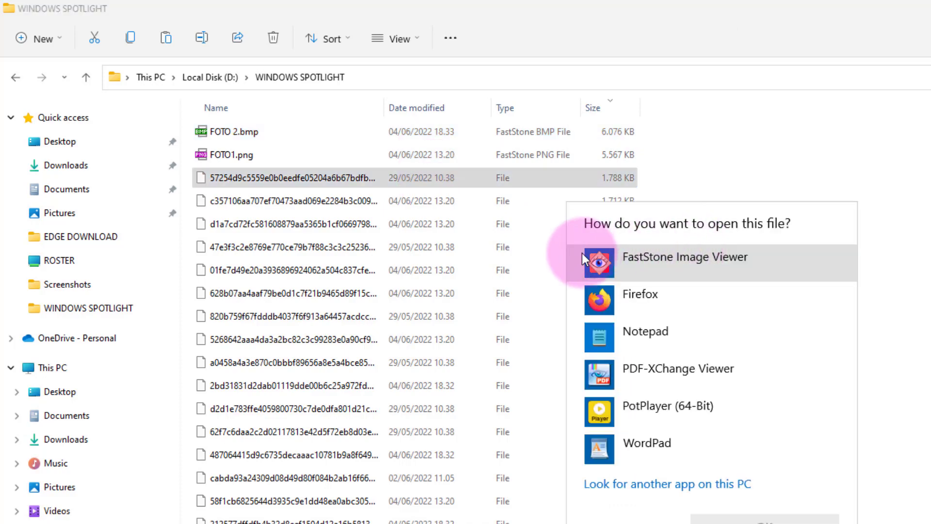
{"action": "left_click", "coordinate": [763, 522]}
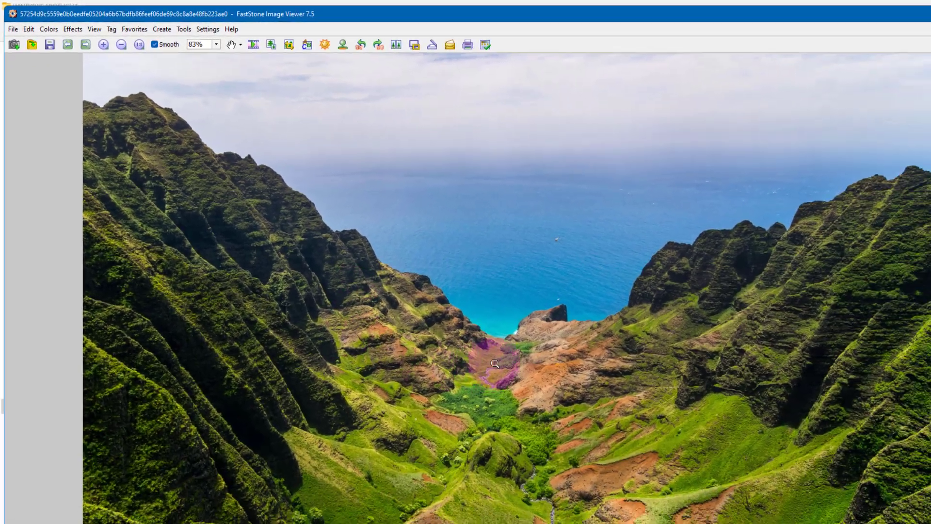
{"action": "right_click", "coordinate": [615, 156]}
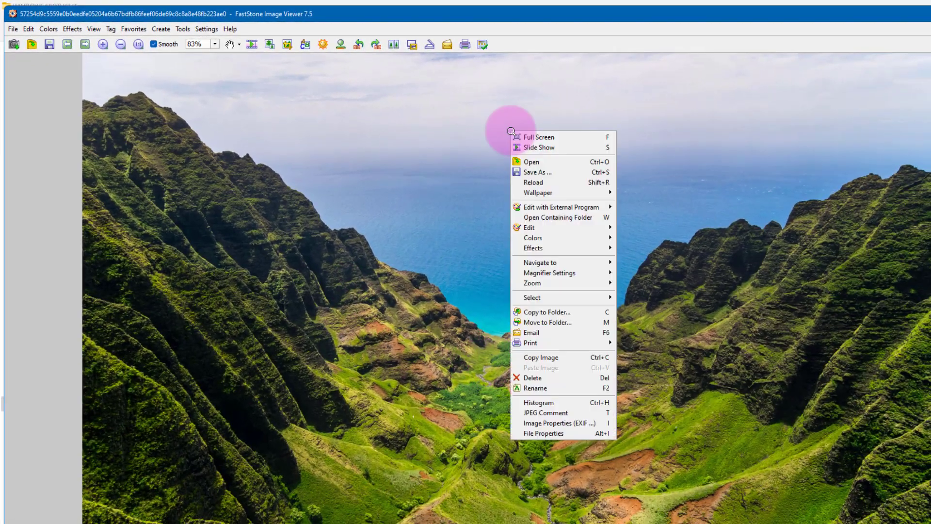
{"action": "left_click", "coordinate": [538, 173]}
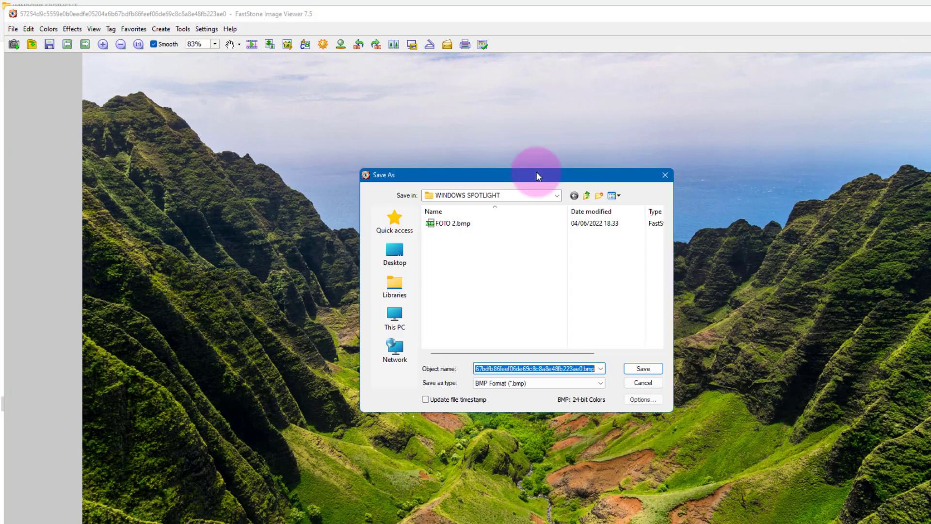
{"action": "left_click", "coordinate": [600, 384]}
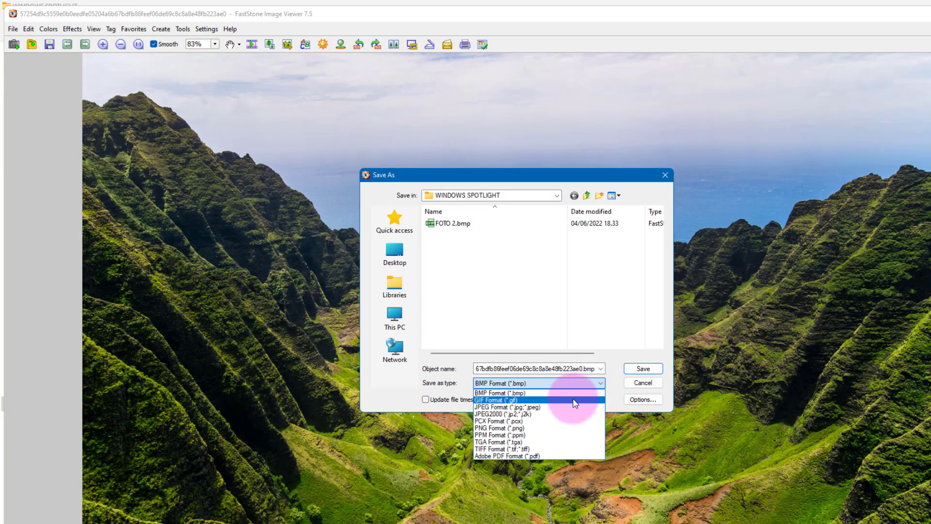
{"action": "left_click", "coordinate": [559, 428]}
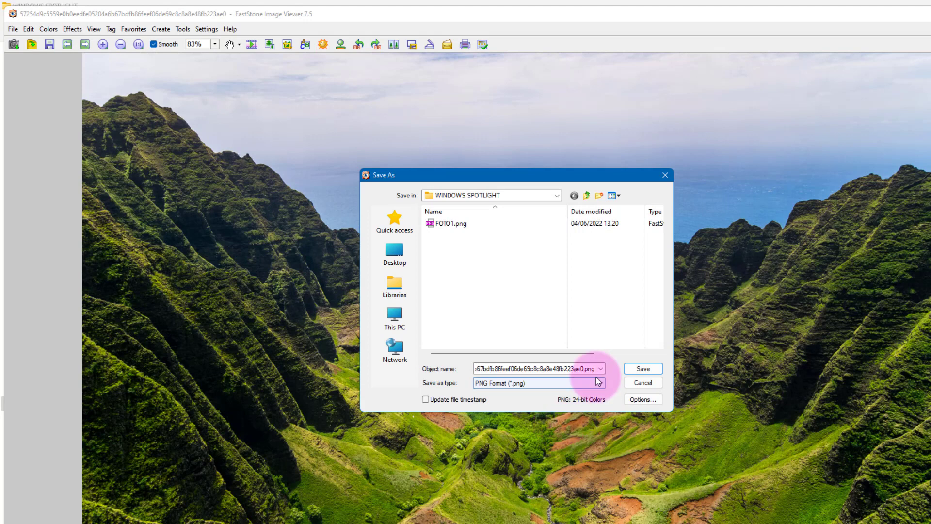
{"action": "double_click", "coordinate": [570, 367]}
{"action": "type", "text": "GA"}
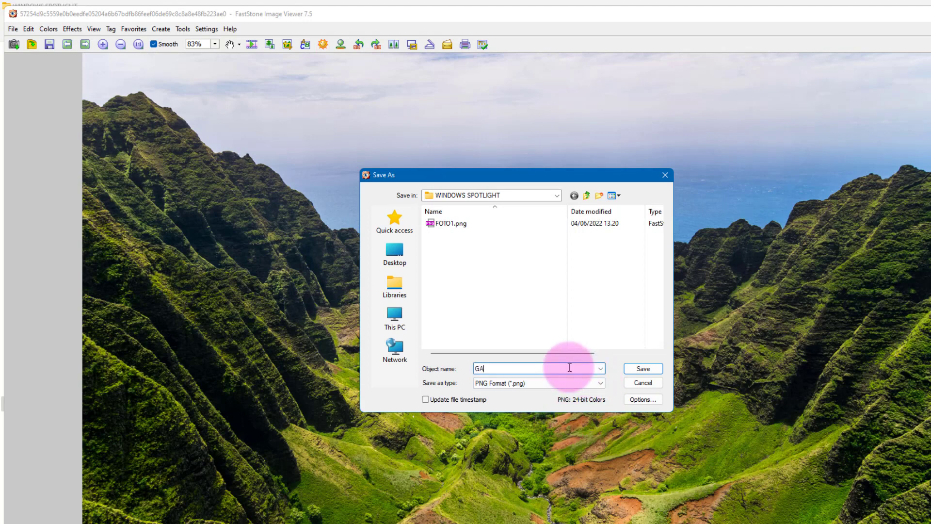
{"action": "type", "text": "MBAR 3"}
{"action": "left_click", "coordinate": [651, 369]}
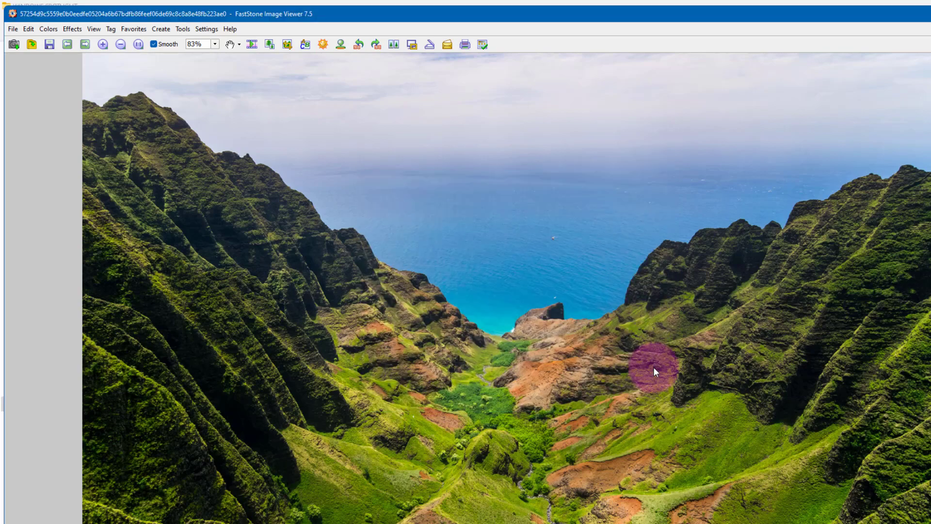
{"action": "key", "text": "Escape"}
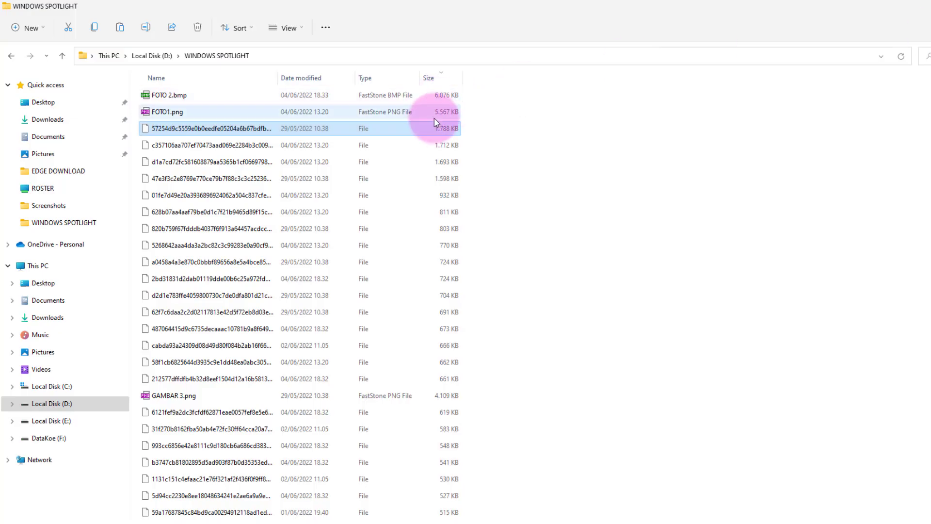
Open GAMBAR 3.png, FOTO 2.bmp and FOTO1.png one after another to check the converted images, closing each.
{"action": "double_click", "coordinate": [214, 393]}
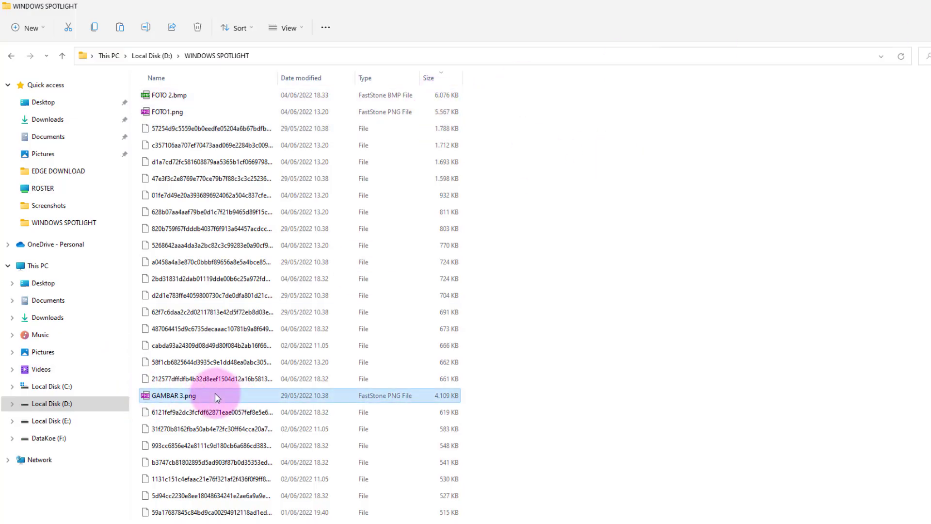
{"action": "key", "text": "Escape"}
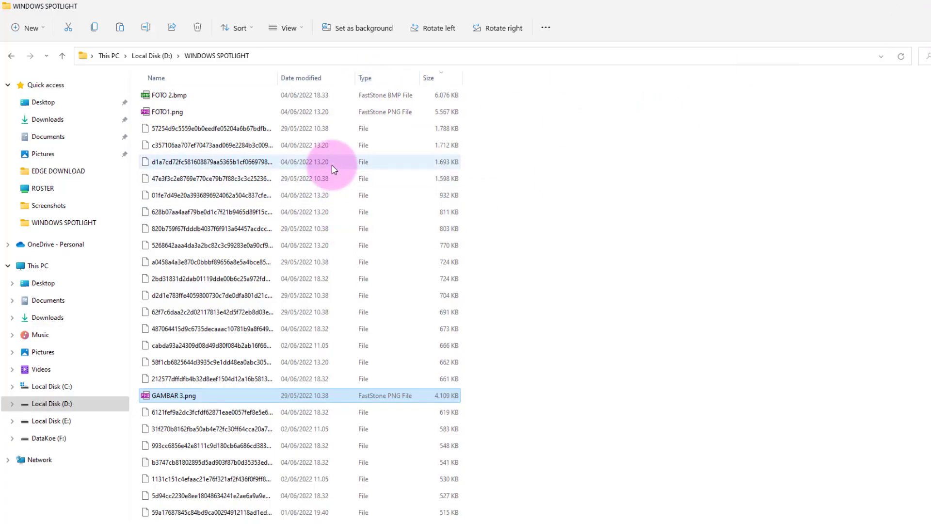
{"action": "double_click", "coordinate": [218, 94]}
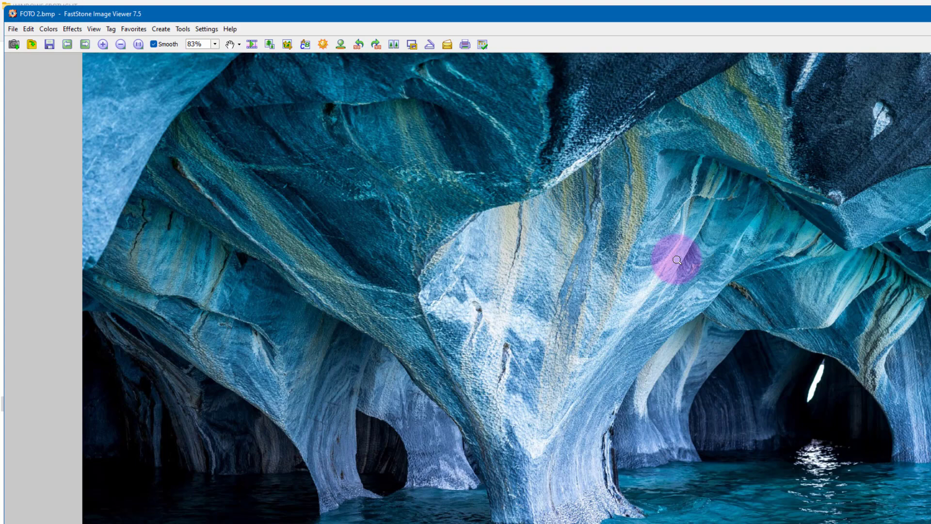
{"action": "key", "text": "Escape"}
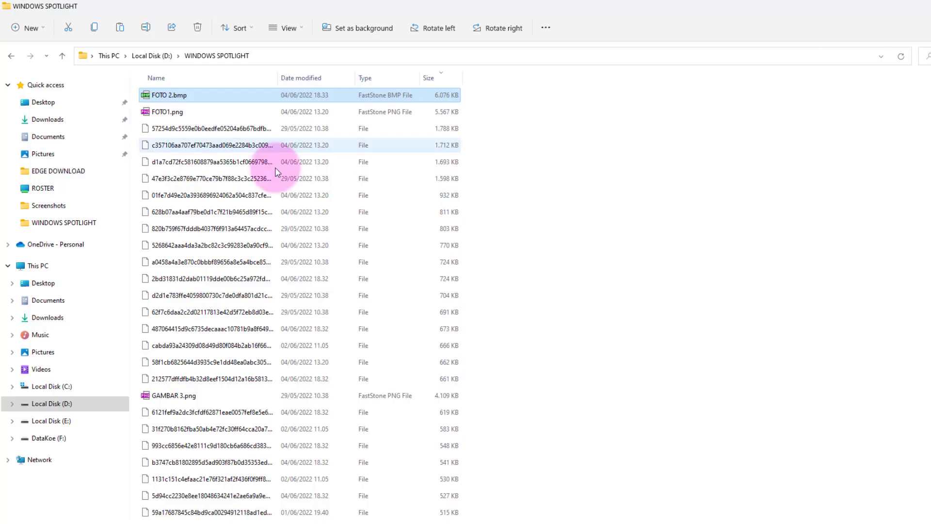
{"action": "double_click", "coordinate": [219, 111]}
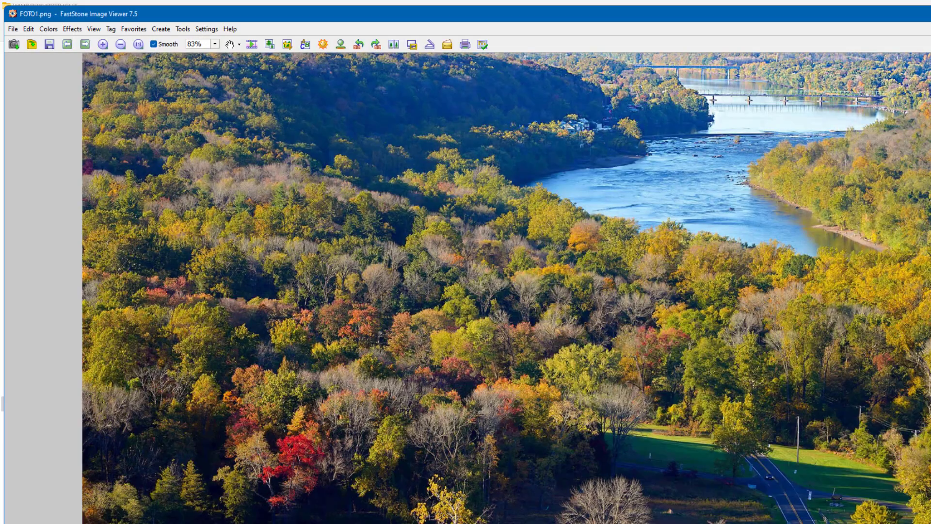
{"action": "key", "text": "Escape"}
Open GAMBAR 3.png in FastStone Image Viewer and set it as the desktop wallpaper.
{"action": "left_click", "coordinate": [245, 394]}
{"action": "double_click", "coordinate": [245, 394]}
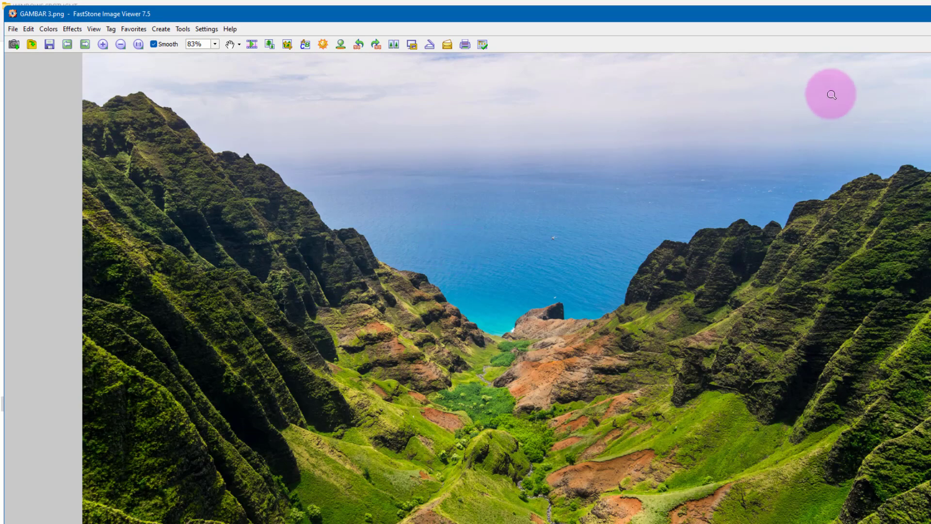
{"action": "key", "text": "super+d"}
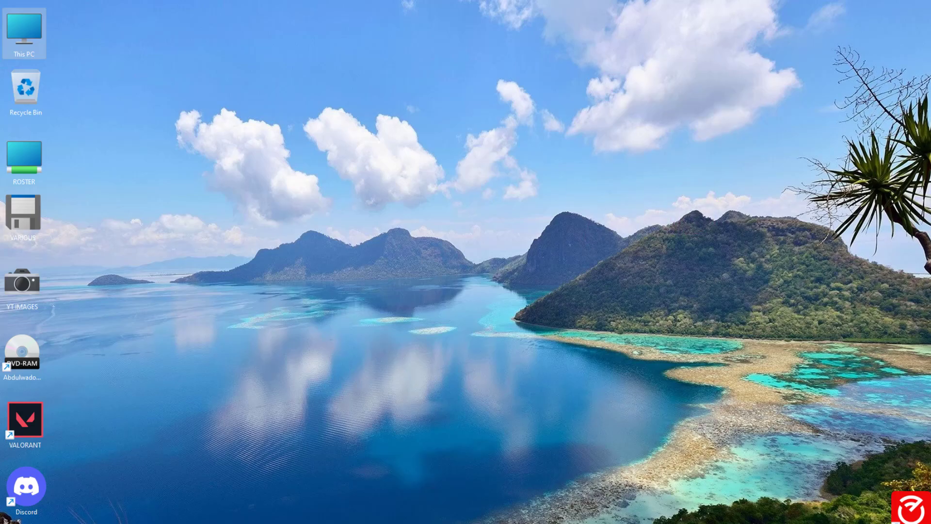
{"action": "key", "text": "super+d"}
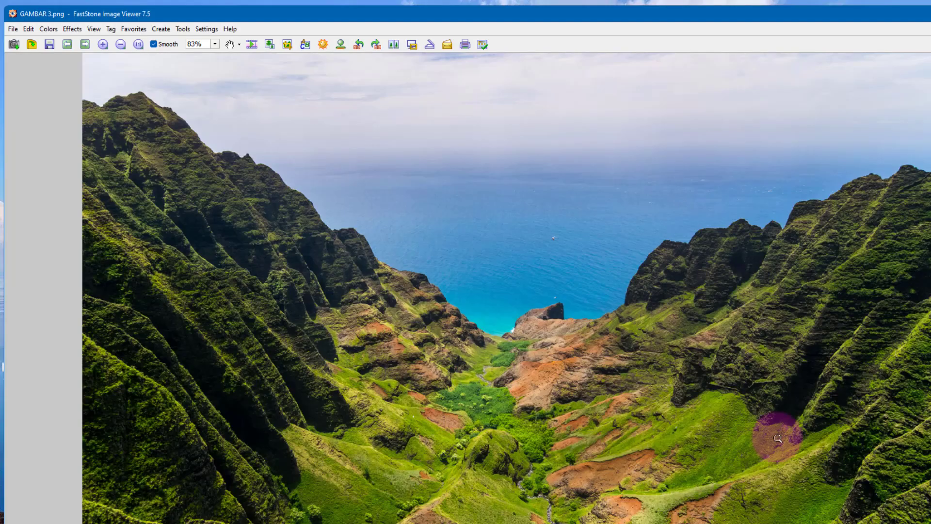
{"action": "right_click", "coordinate": [430, 116]}
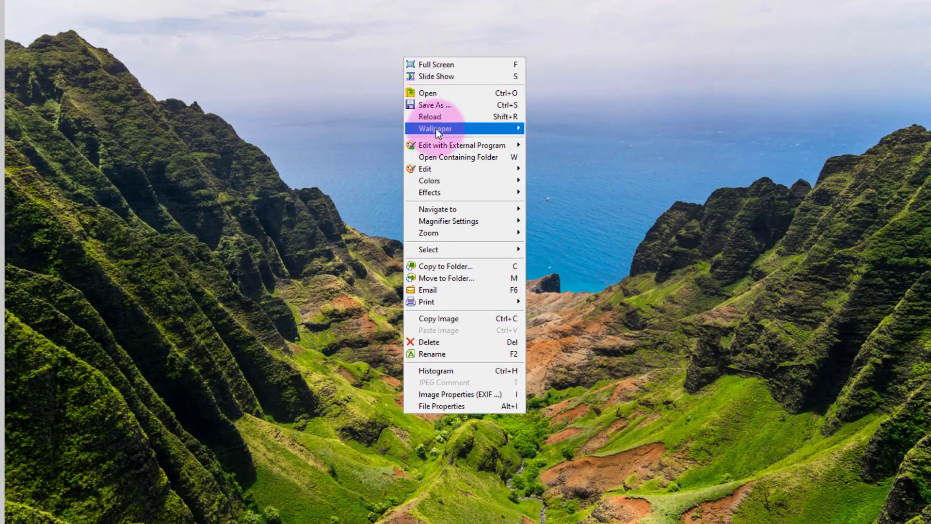
{"action": "mouse_move", "coordinate": [436, 128]}
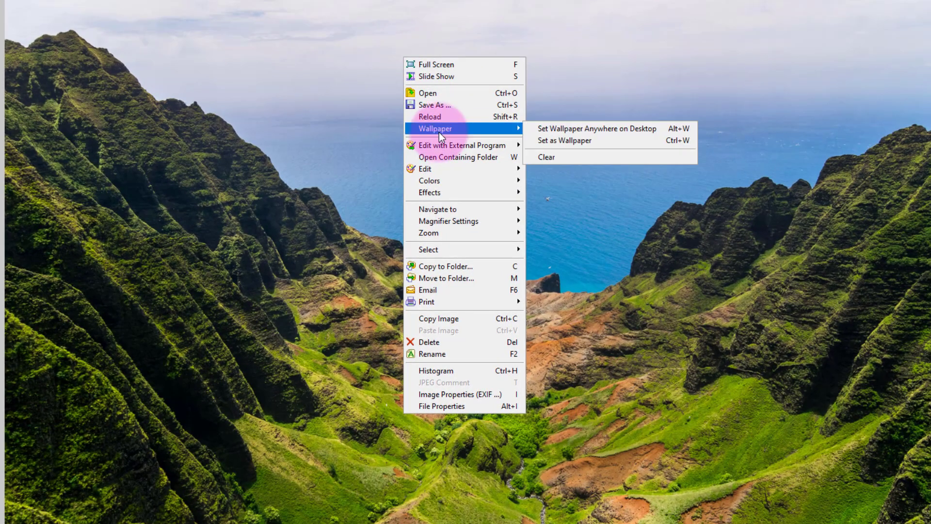
{"action": "left_click", "coordinate": [572, 141]}
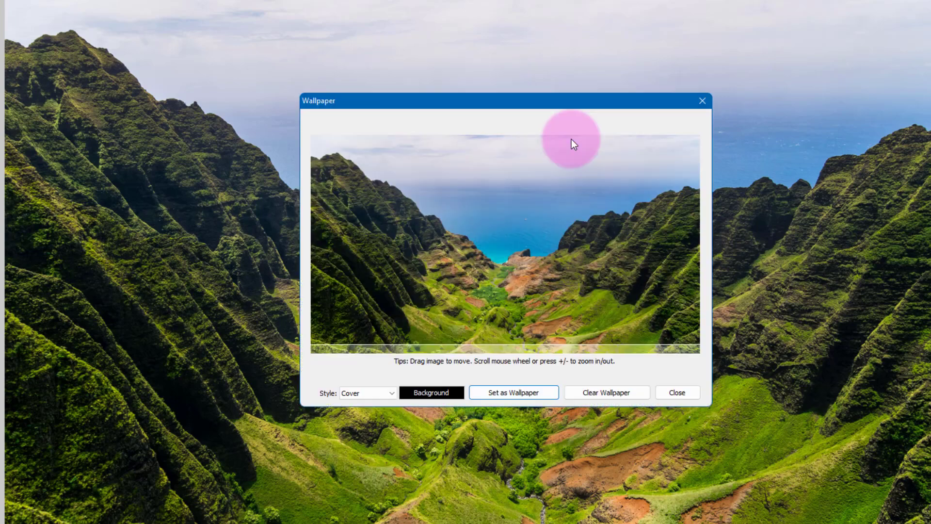
{"action": "left_click", "coordinate": [519, 397]}
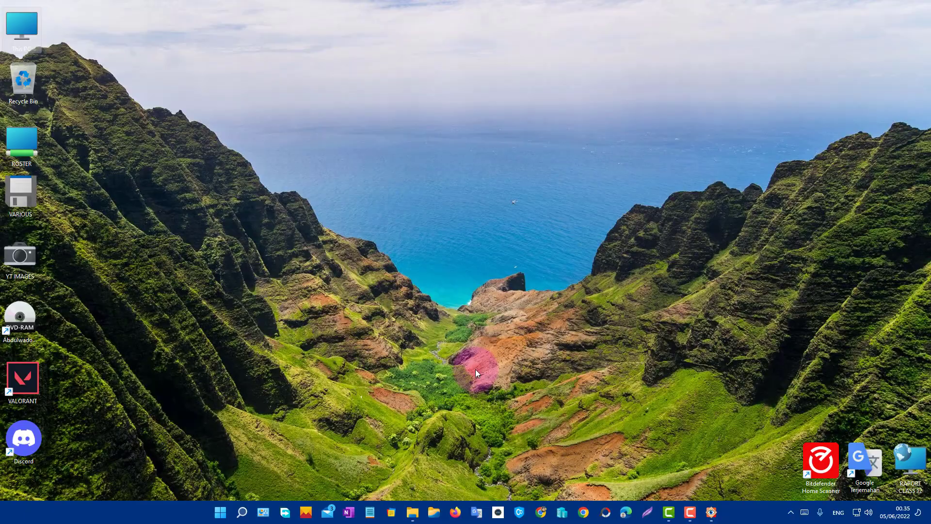
Personalize the desktop background with Windows spotlight instead of a picture, and refresh the desktop.
{"action": "left_click", "coordinate": [476, 374]}
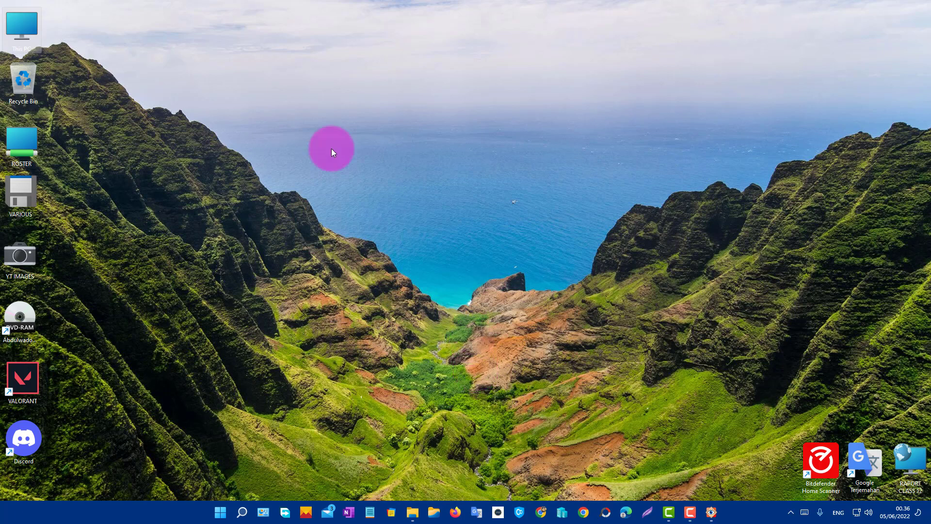
{"action": "right_click", "coordinate": [442, 110]}
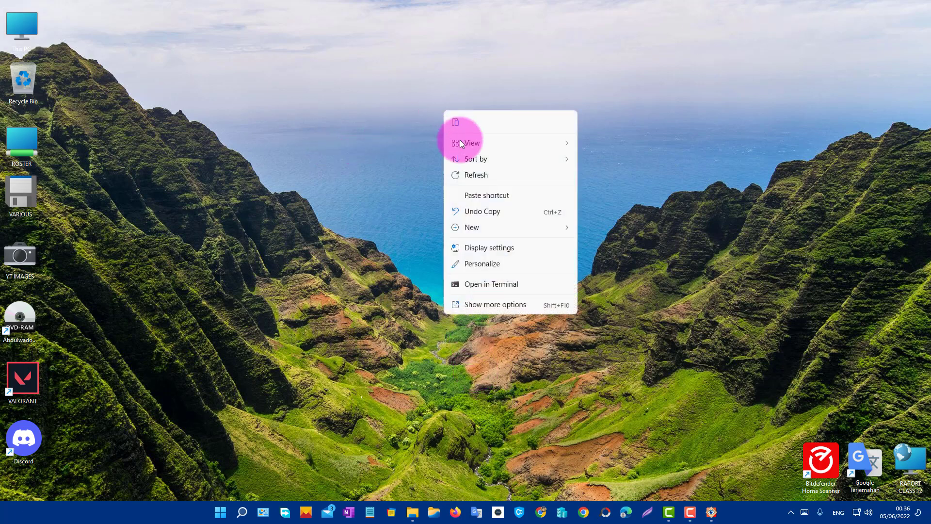
{"action": "left_click", "coordinate": [511, 264]}
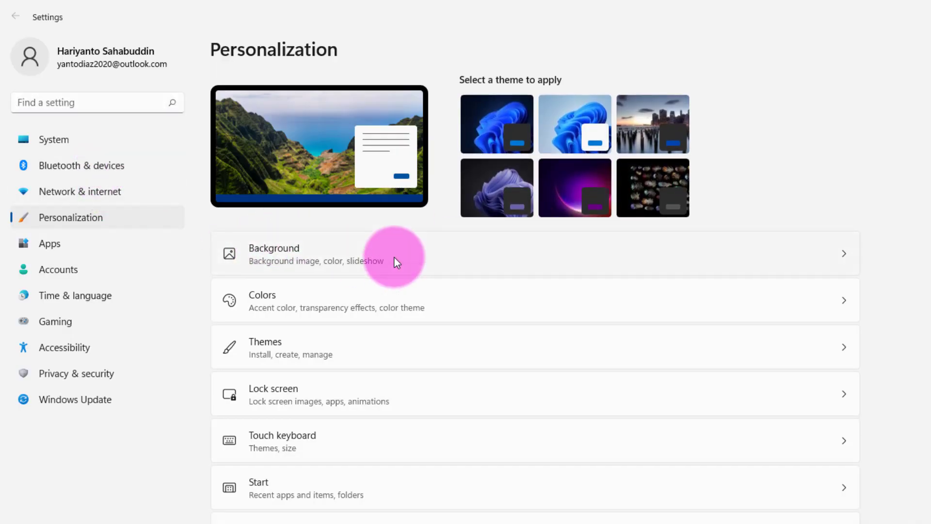
{"action": "left_click", "coordinate": [394, 257]}
{"action": "left_click", "coordinate": [819, 227]}
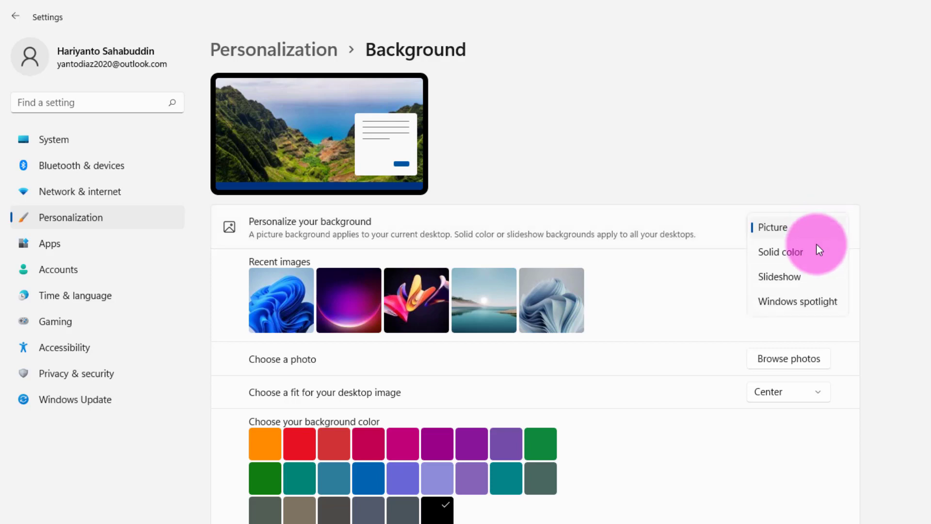
{"action": "left_click", "coordinate": [802, 305]}
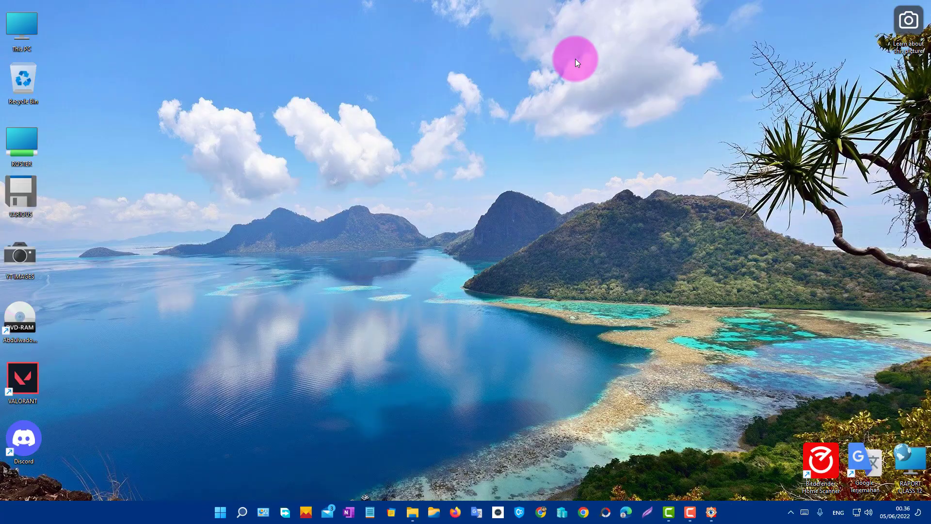
{"action": "right_click", "coordinate": [576, 59]}
{"action": "mouse_move", "coordinate": [604, 100]}
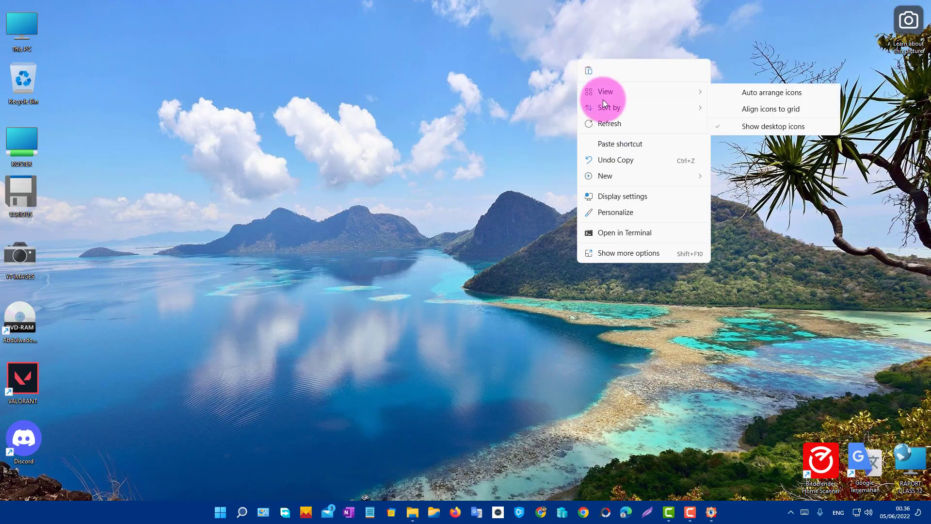
{"action": "left_click", "coordinate": [612, 124]}
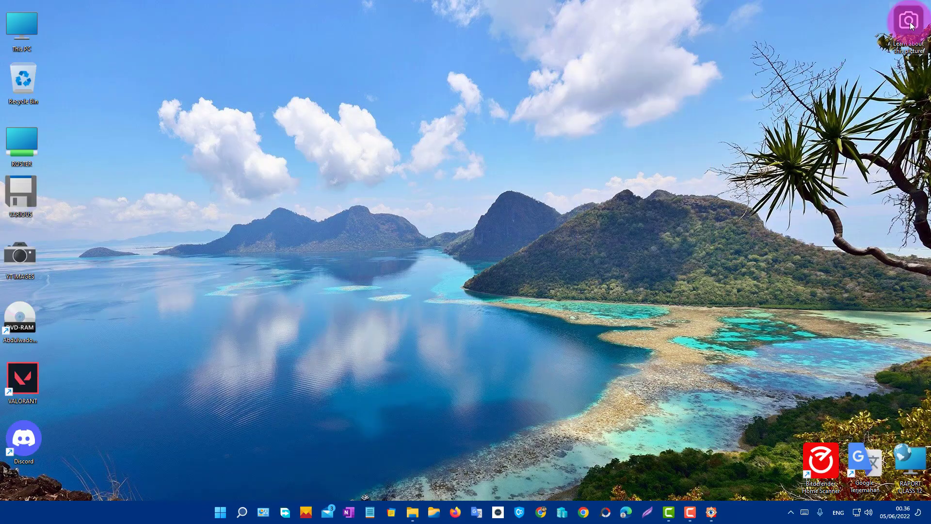
Switch the Windows spotlight desktop background to the next picture, twice in a row.
{"action": "right_click", "coordinate": [911, 25]}
{"action": "left_click", "coordinate": [865, 48]}
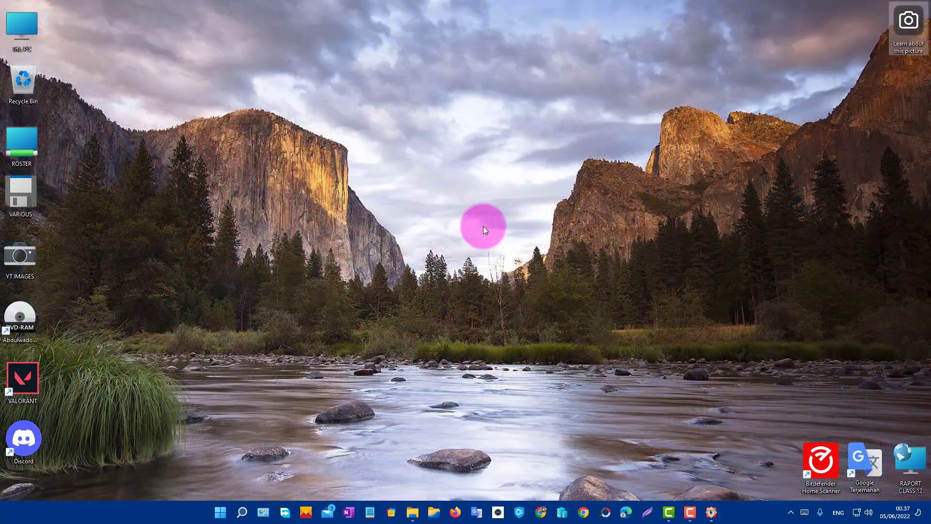
{"action": "right_click", "coordinate": [906, 22]}
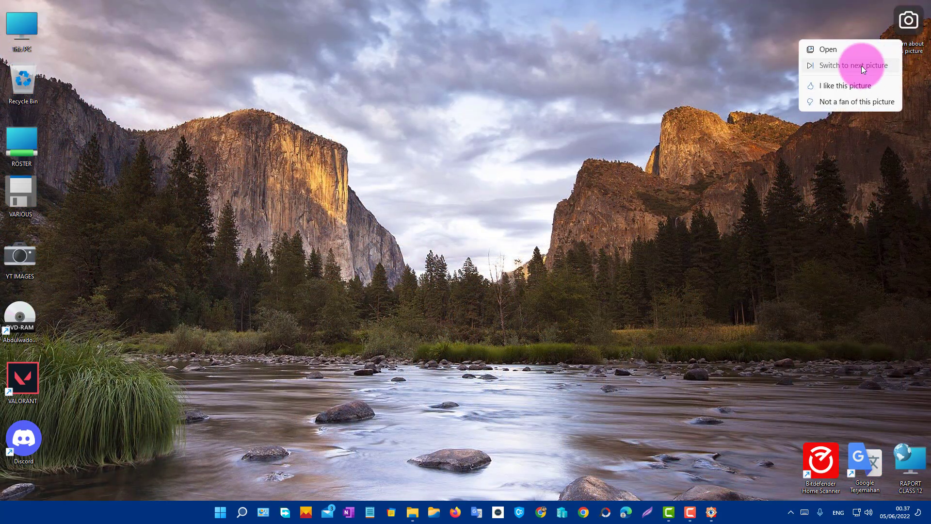
{"action": "left_click", "coordinate": [862, 67]}
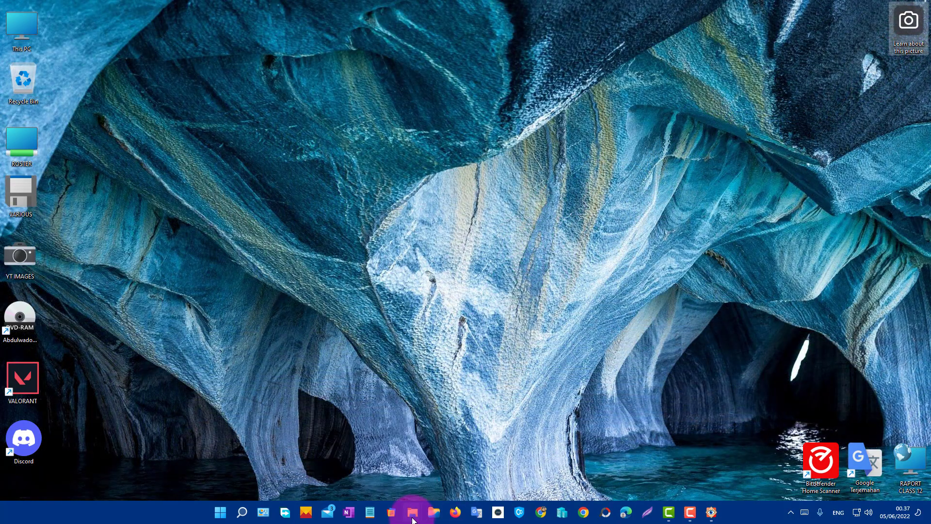
Open FOTO 2.bmp from the WINDOWS SPOTLIGHT folder, snap it to half the screen to compare with the desktop wallpaper, and close it.
{"action": "mouse_move", "coordinate": [412, 512]}
{"action": "left_click", "coordinate": [450, 472]}
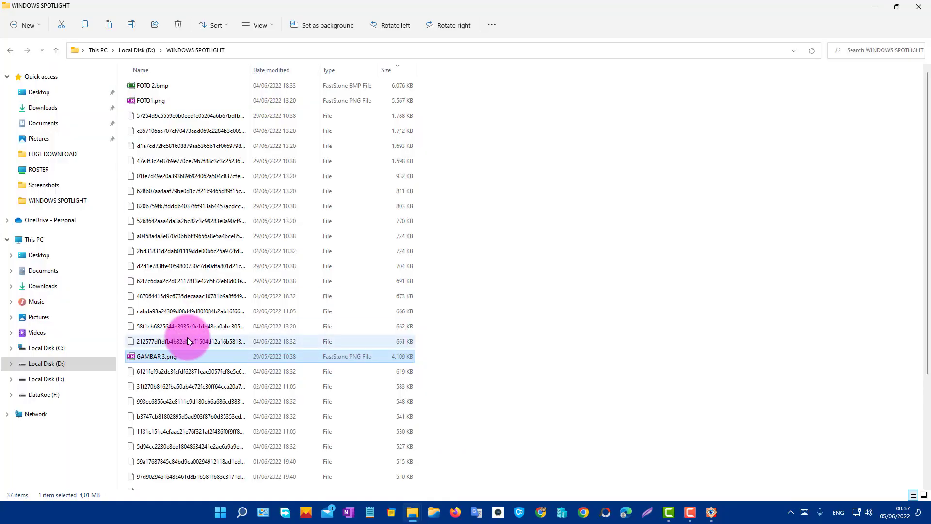
{"action": "left_click", "coordinate": [174, 88]}
{"action": "double_click", "coordinate": [173, 89]}
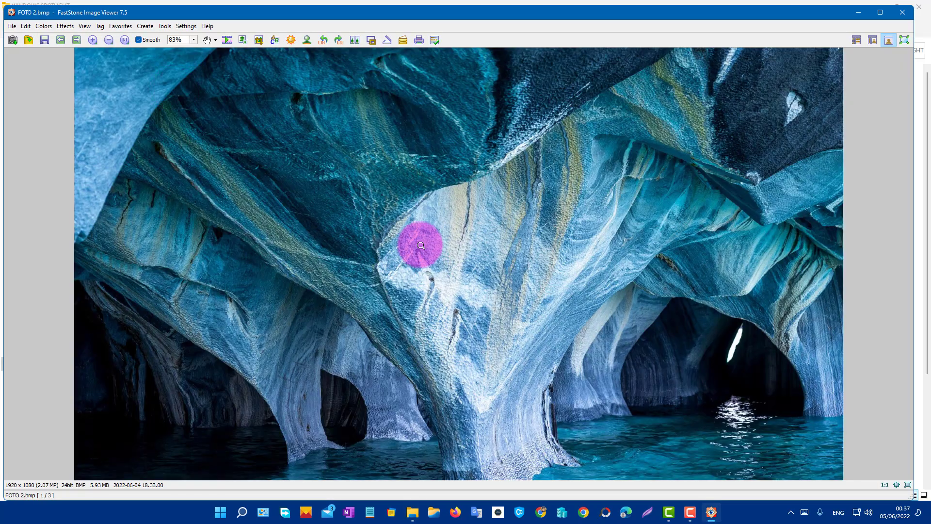
{"action": "mouse_move", "coordinate": [881, 15]}
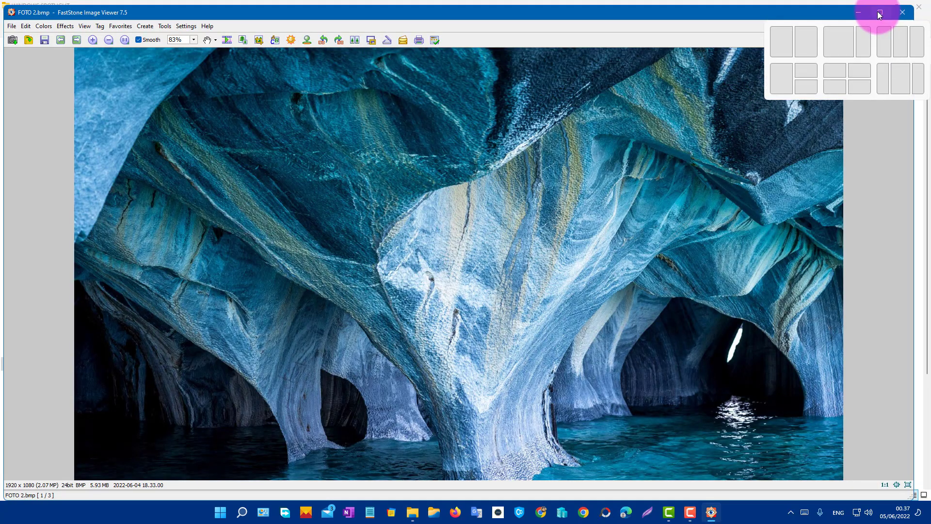
{"action": "left_click", "coordinate": [811, 38]}
{"action": "left_click", "coordinate": [360, 54]}
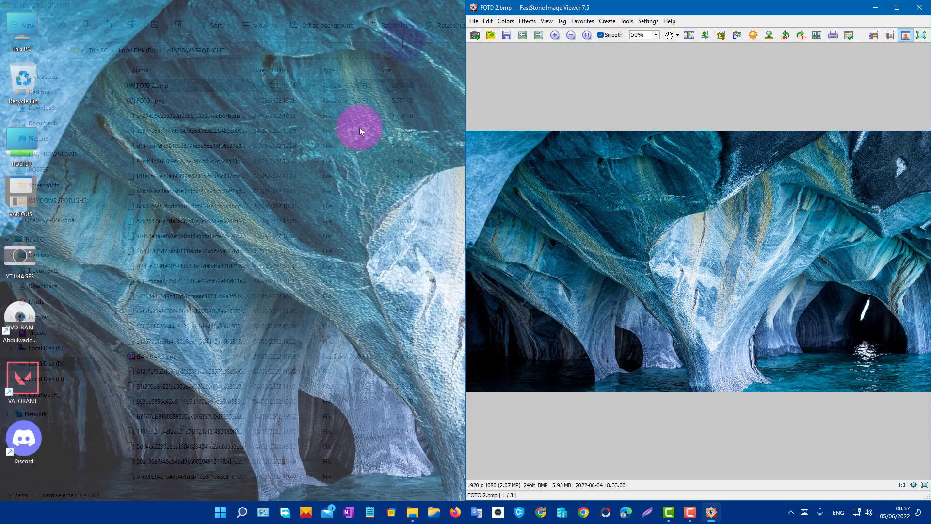
{"action": "key", "text": "Escape"}
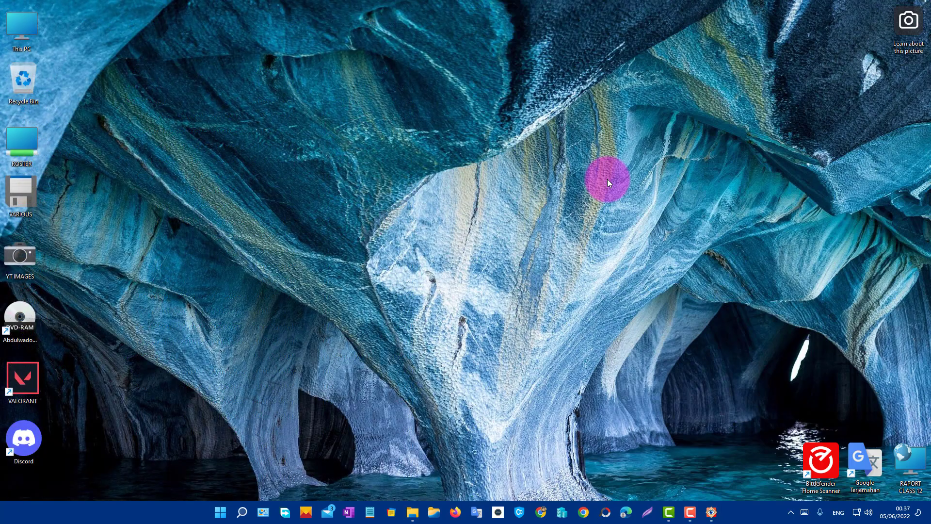